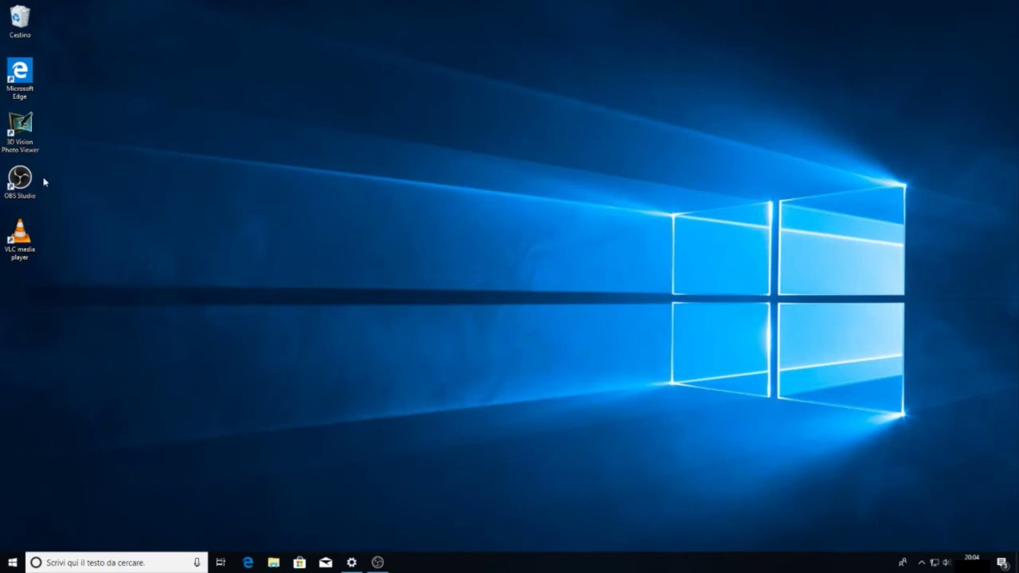
click(21, 180)
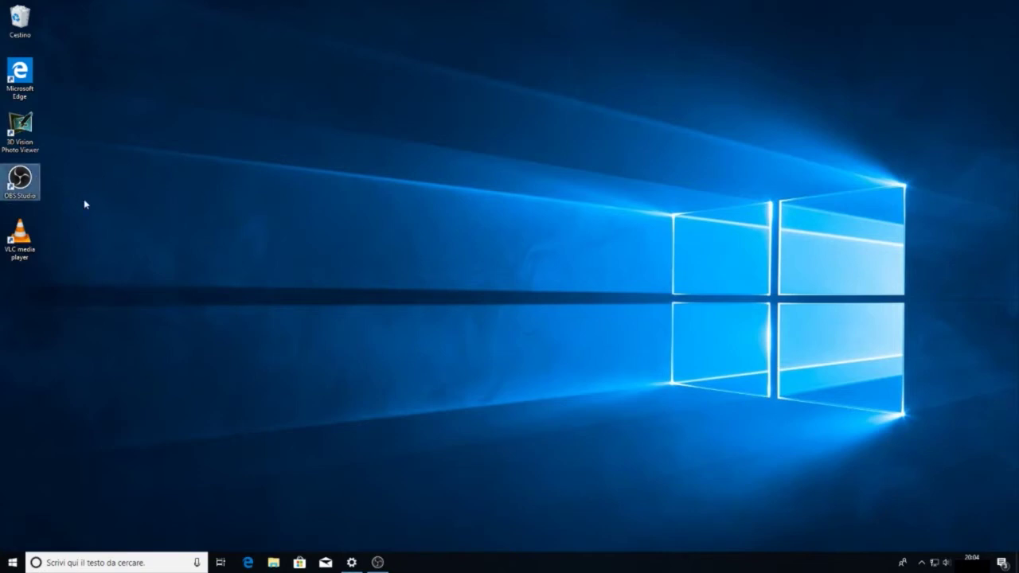
click(20, 239)
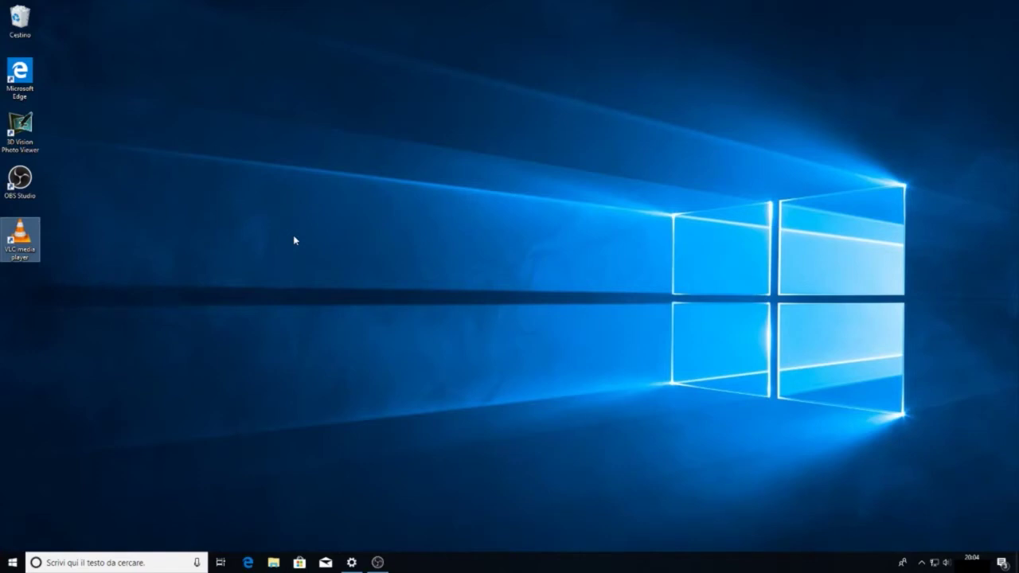
click(25, 182)
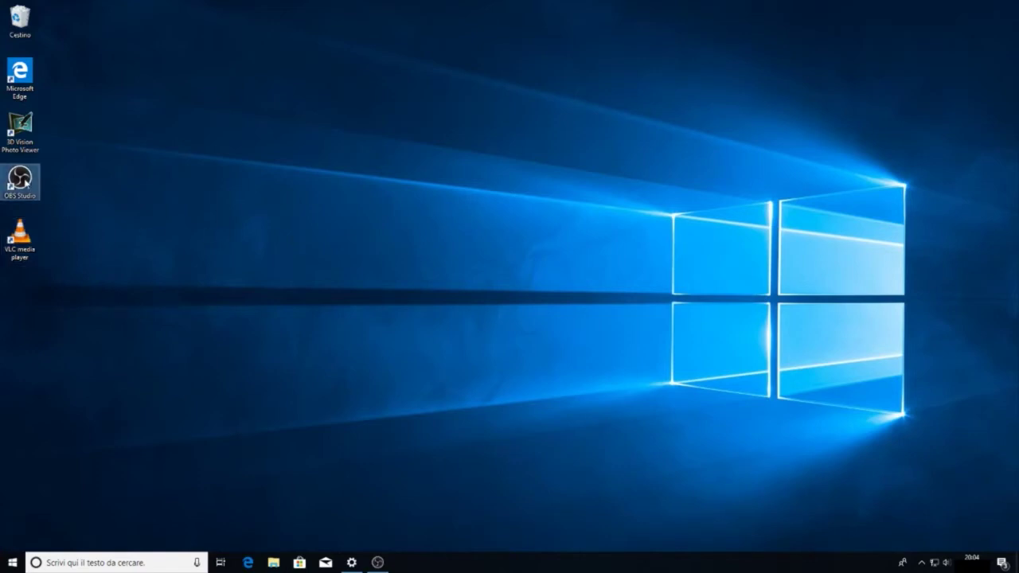
click(166, 227)
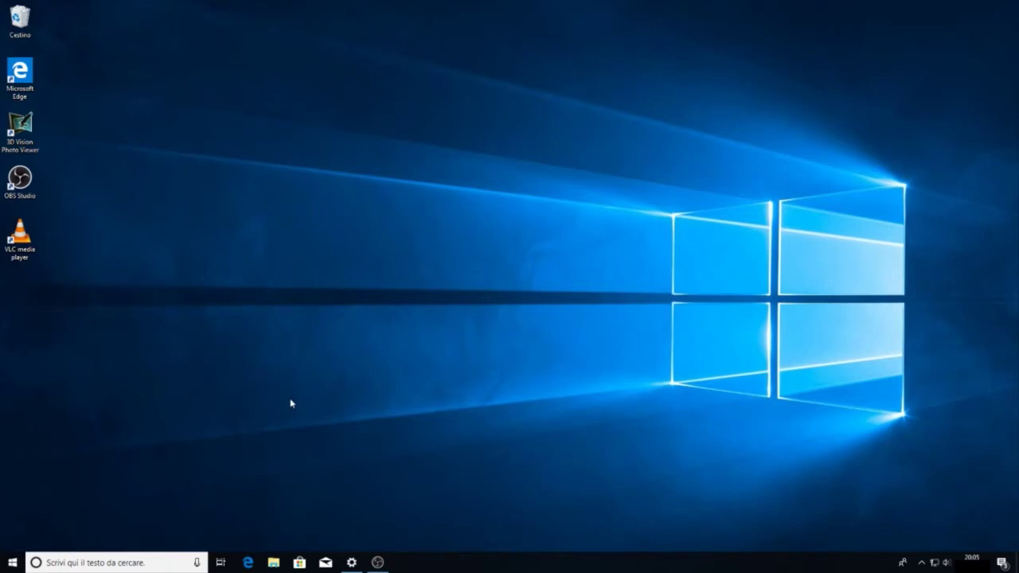
Look over the preinstalled app tiles in the Start menu, from Crea to Divertiti, and close the menu
click(4, 564)
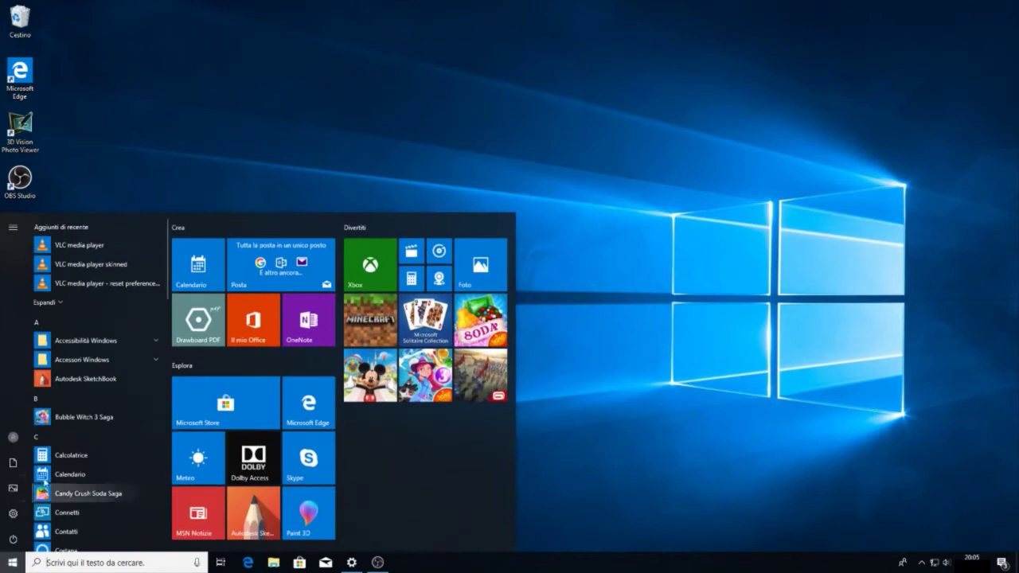
click(17, 566)
click(18, 567)
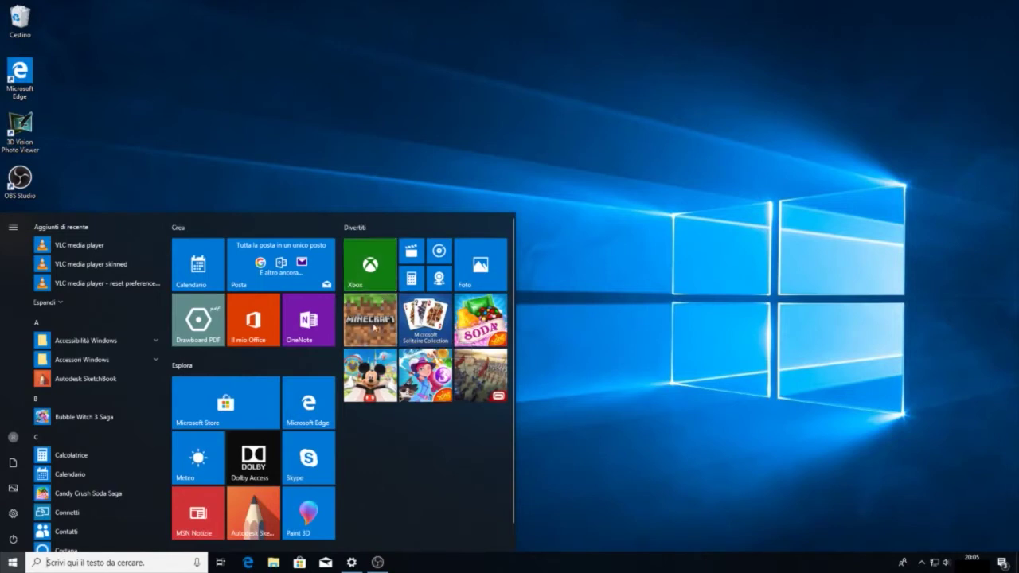
scroll(303, 342, down, 1)
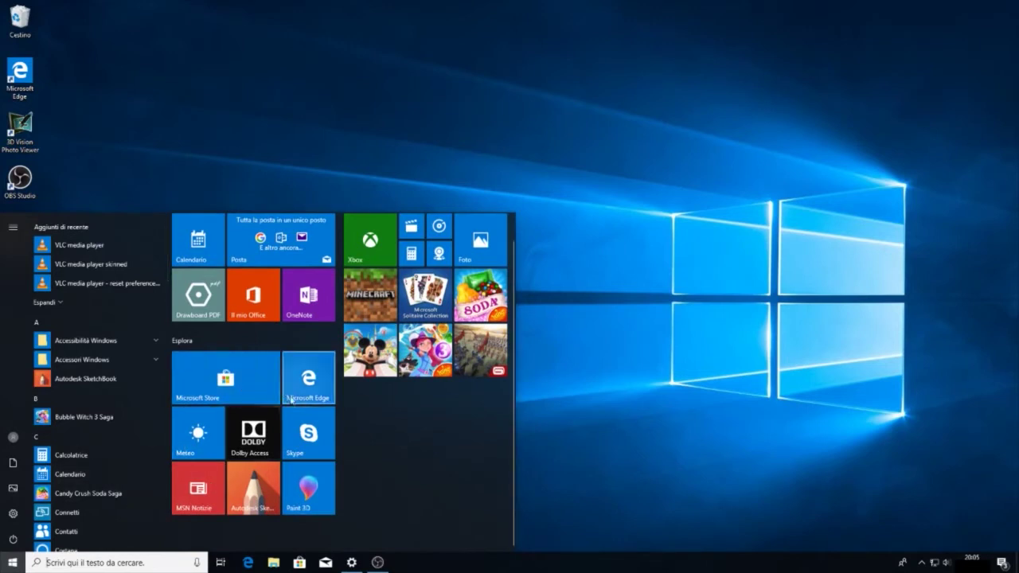
scroll(295, 402, up, 1)
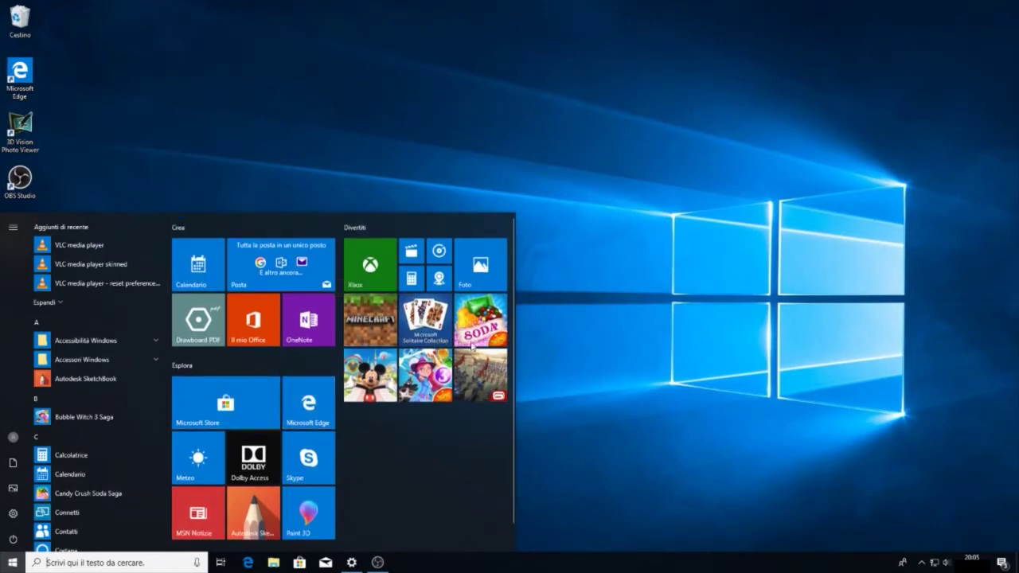
click(615, 299)
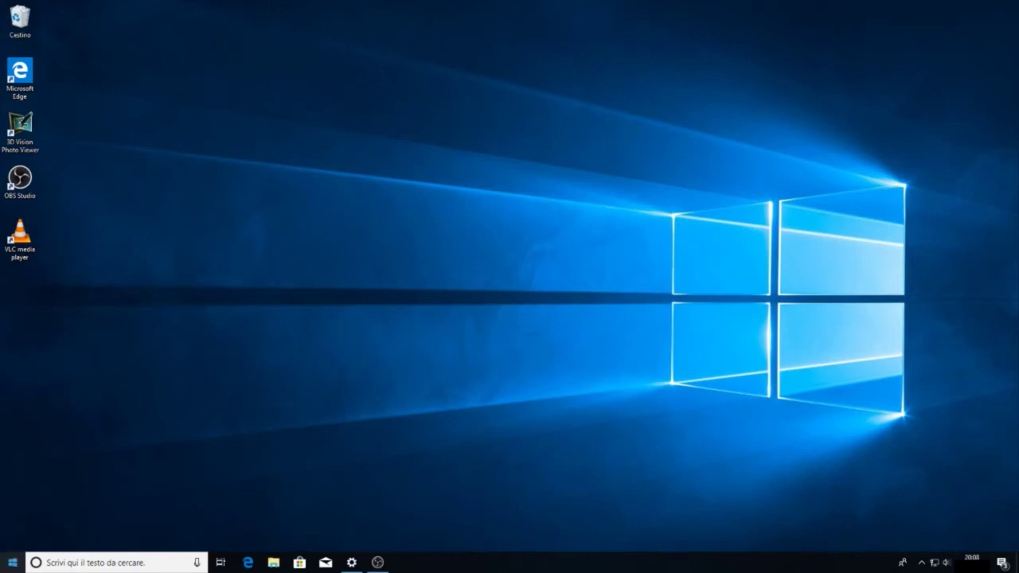
Look through the alphabetical list of installed programs in the Start menu and close the menu
click(12, 562)
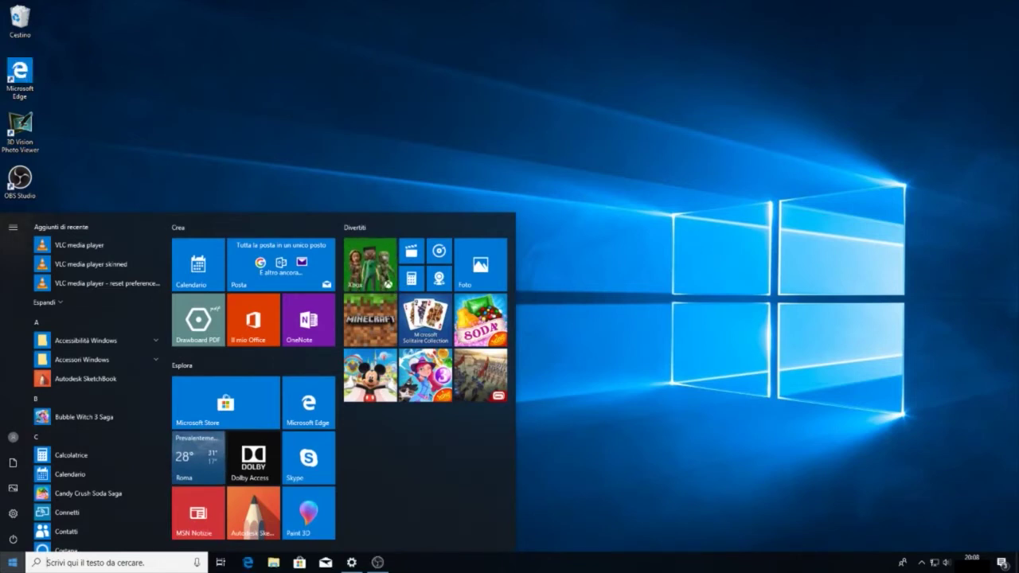
key(Escape)
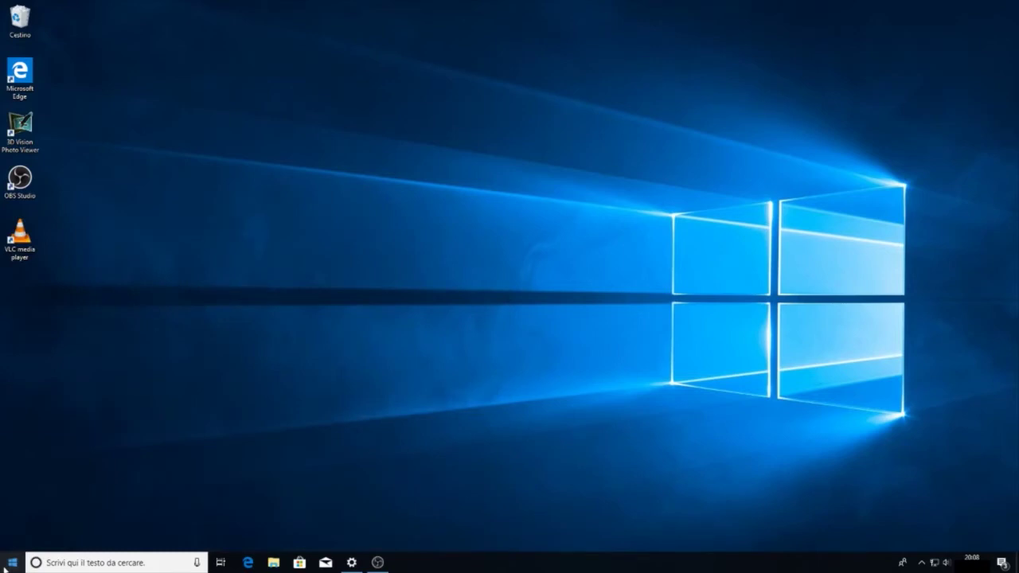
key(super)
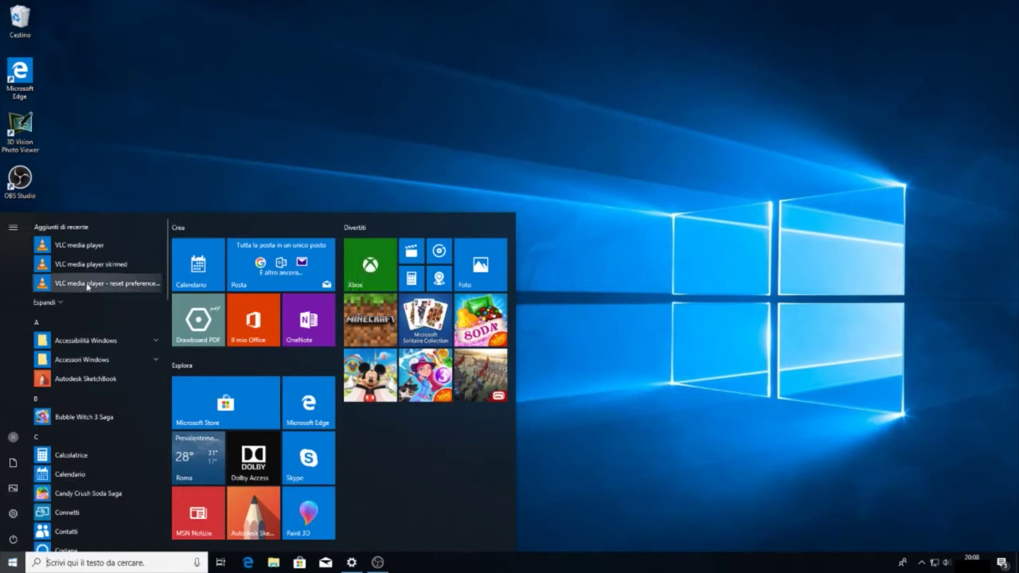
scroll(88, 287, down, 6)
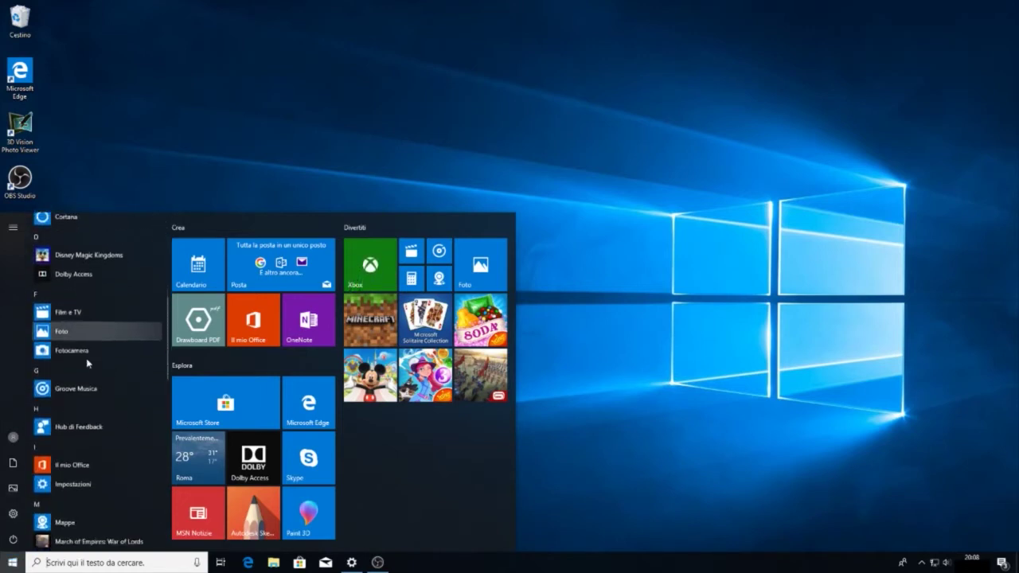
scroll(88, 366, down, 6)
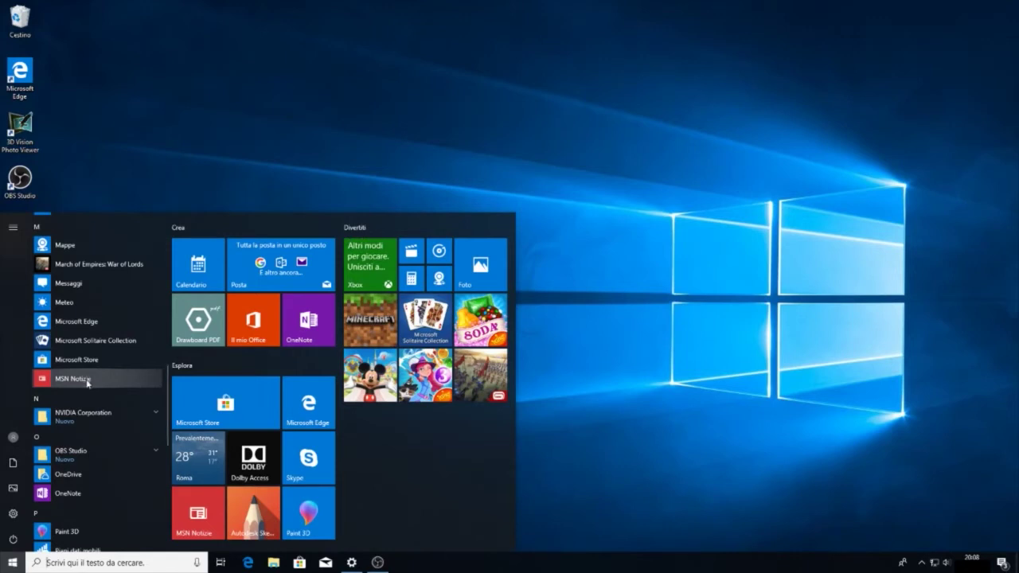
scroll(88, 380, down, 3)
scroll(88, 378, up, 10)
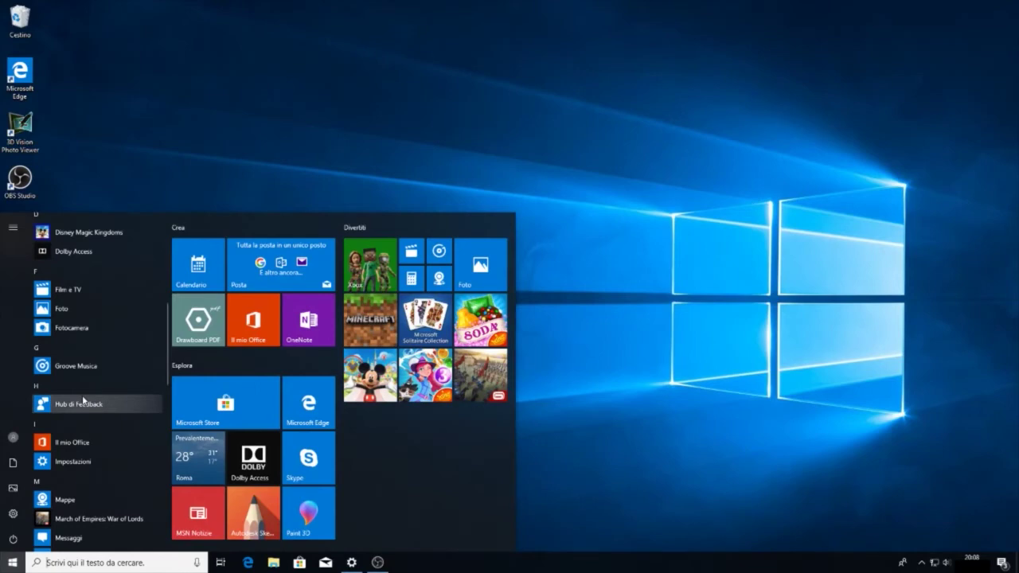
key(super)
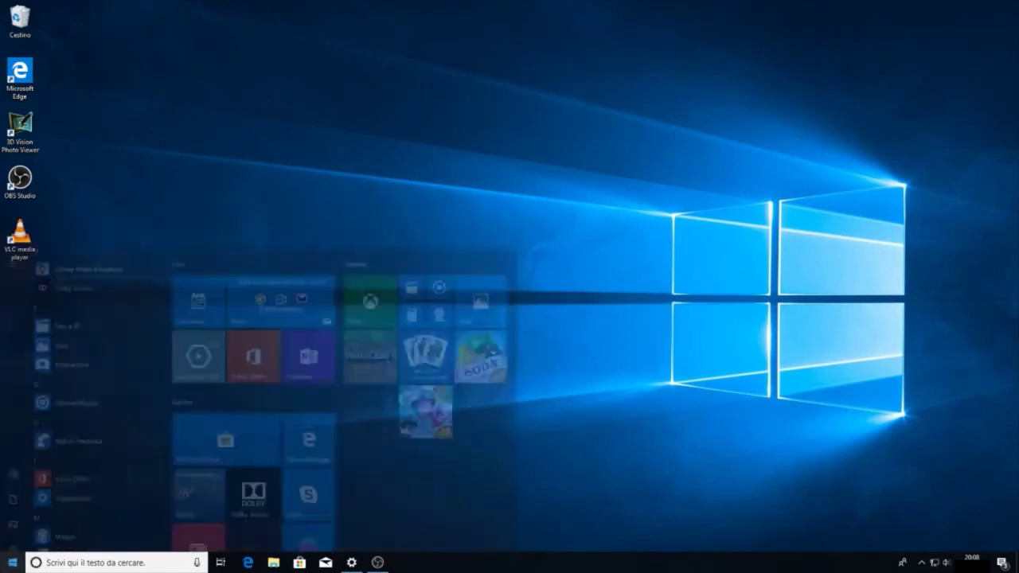
Try a Start menu search for "ciao" and clear the search text
click(6, 567)
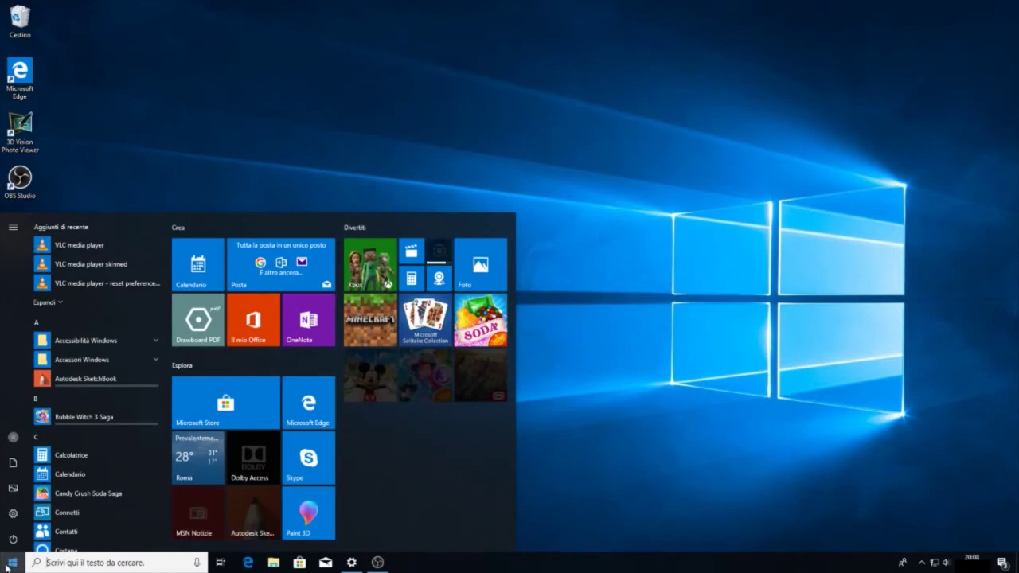
text(ciao)
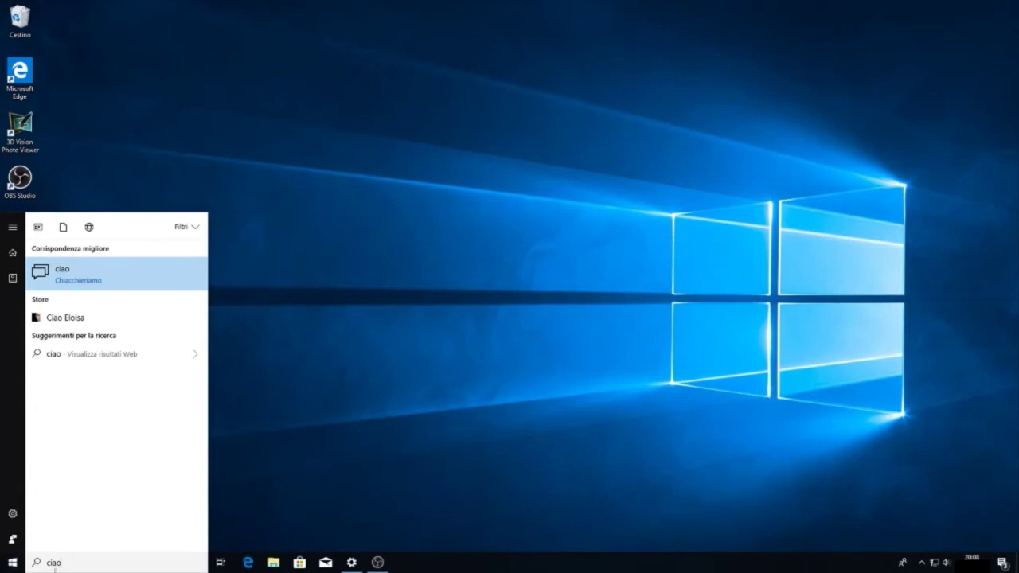
key(BackSpace)
key(BackSpace)
key(BackSpace)
key(BackSpace)
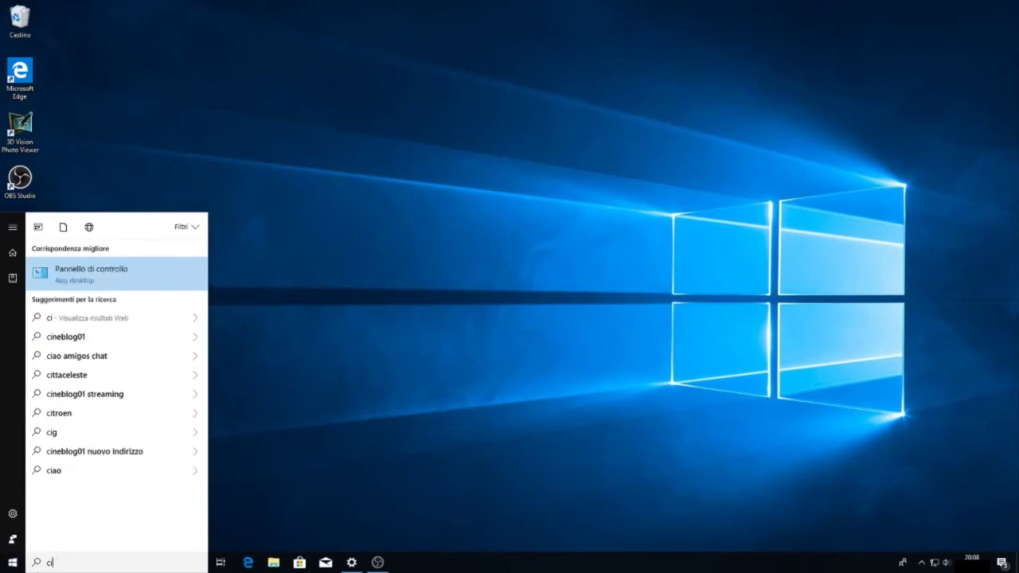
Search Windows for "programmi", open the App e funzionalità settings and maximize the window
text(pr)
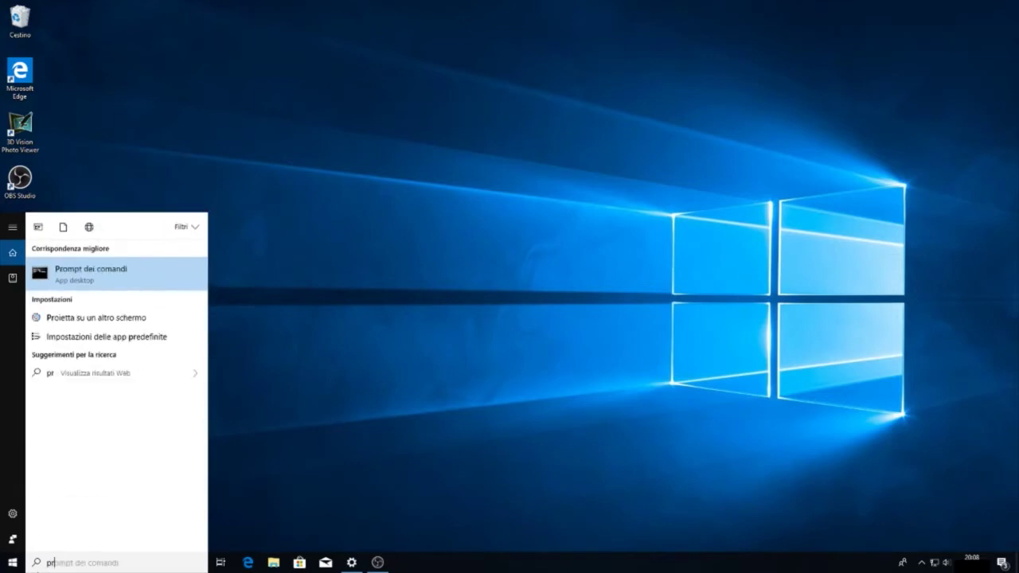
text(ogrammi)
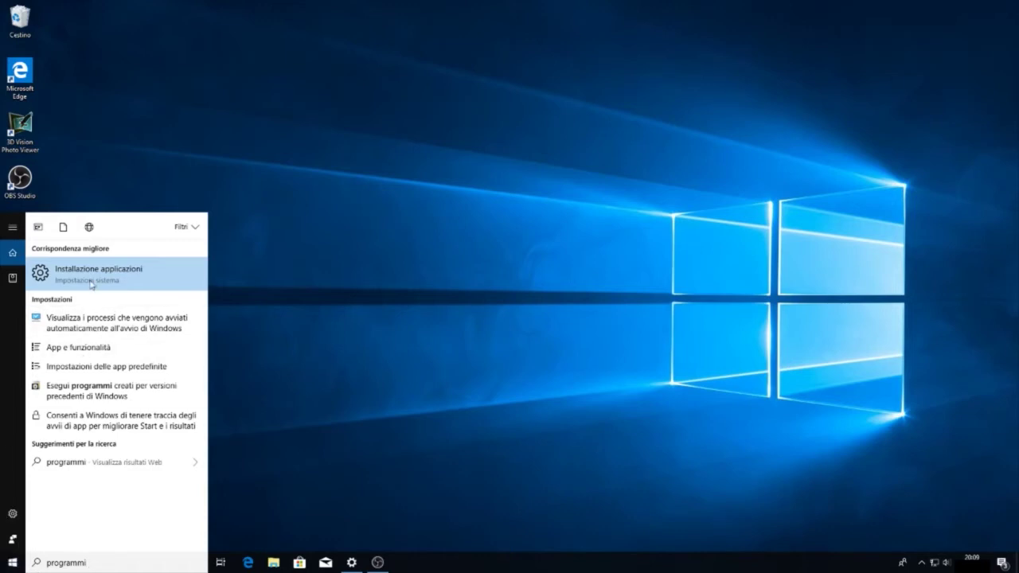
click(104, 350)
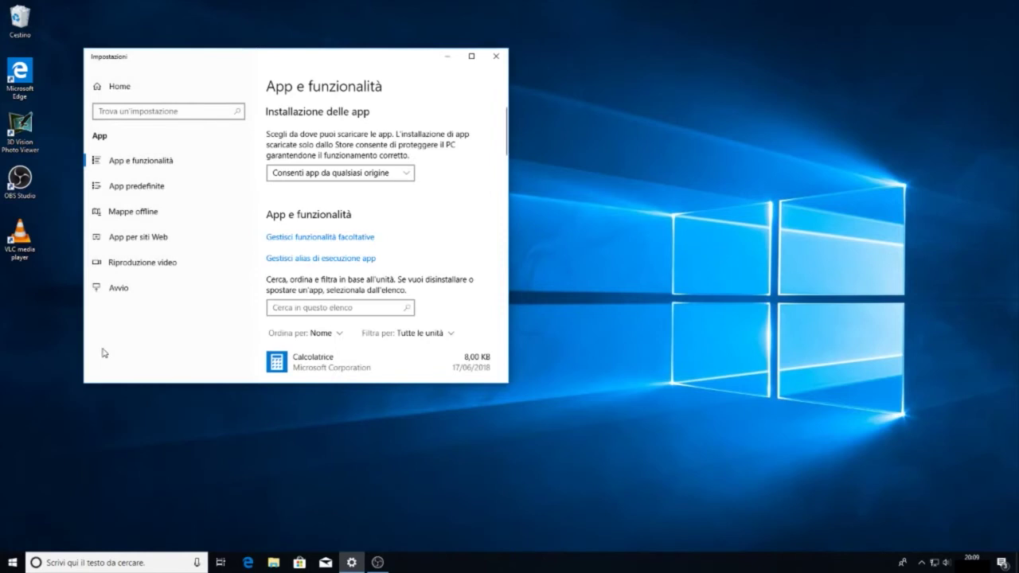
click(474, 56)
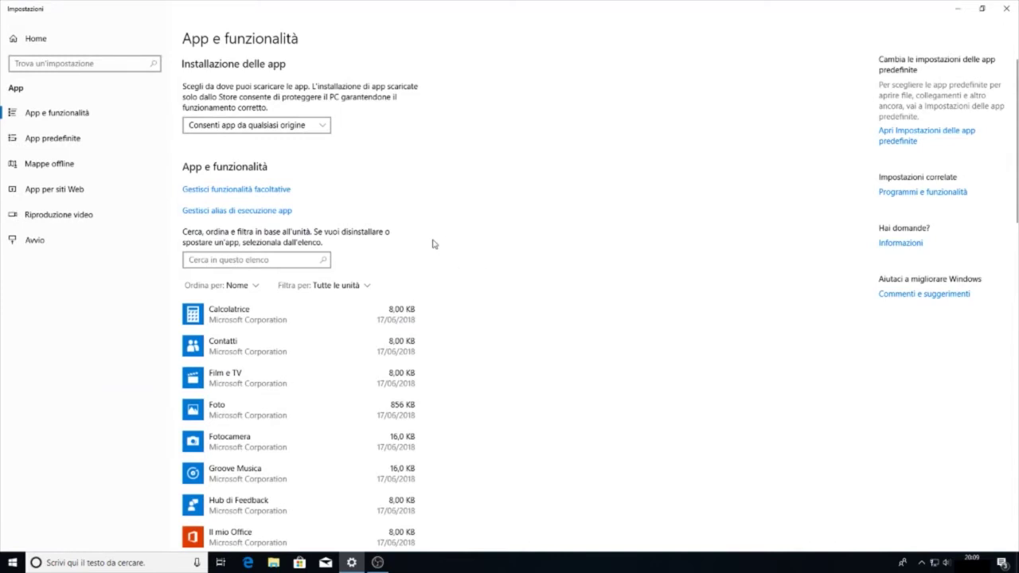
Uninstall the Hub di Feedback app from the installed apps list and confirm the removal
scroll(434, 244, down, 2)
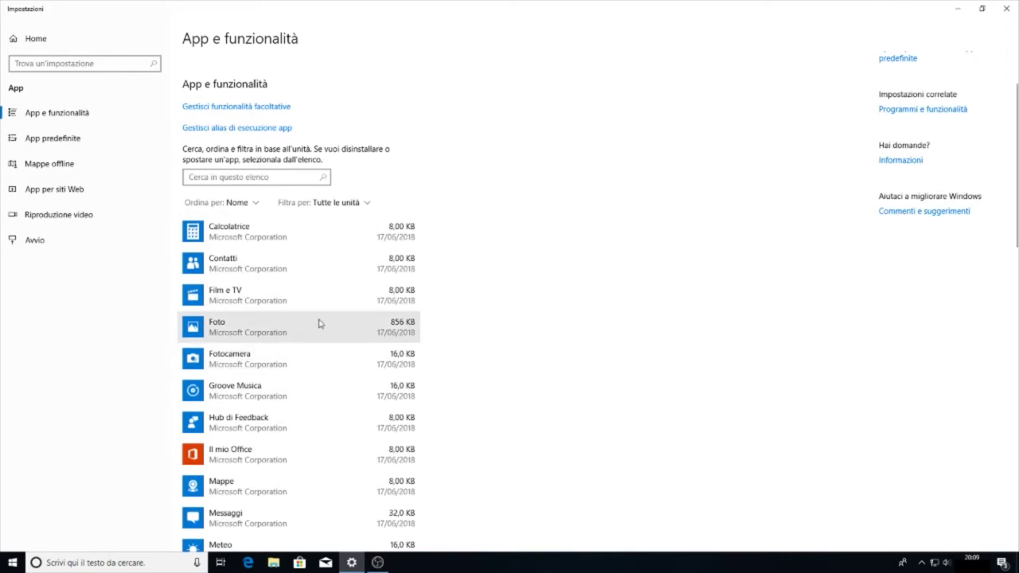
scroll(314, 311, down, 2)
scroll(314, 310, down, 1)
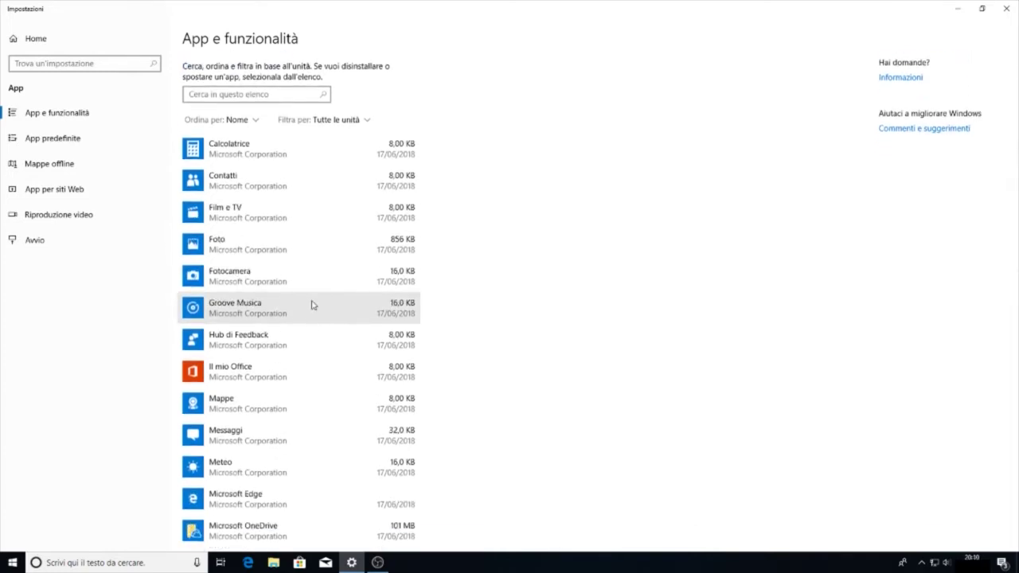
click(351, 335)
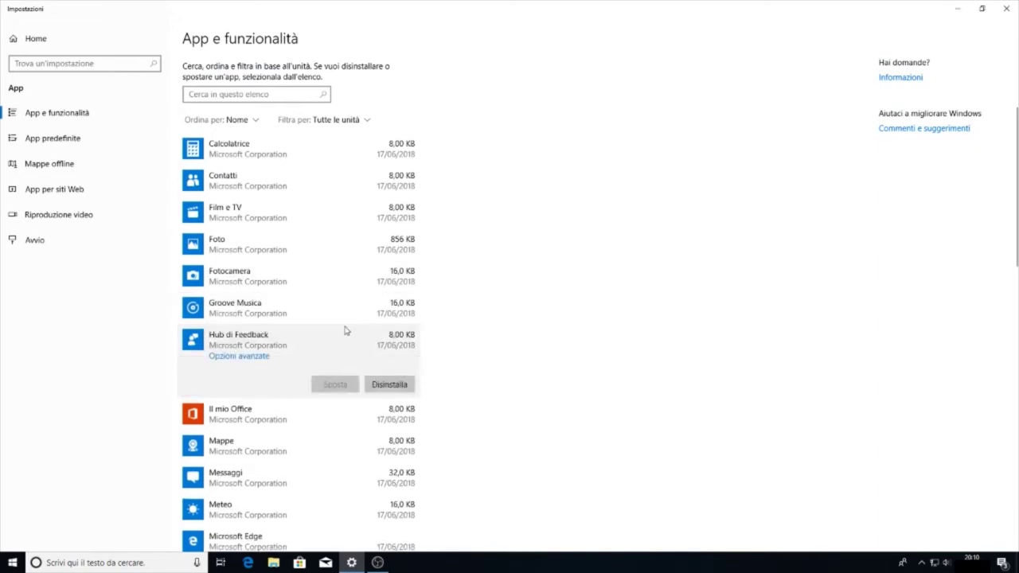
click(388, 386)
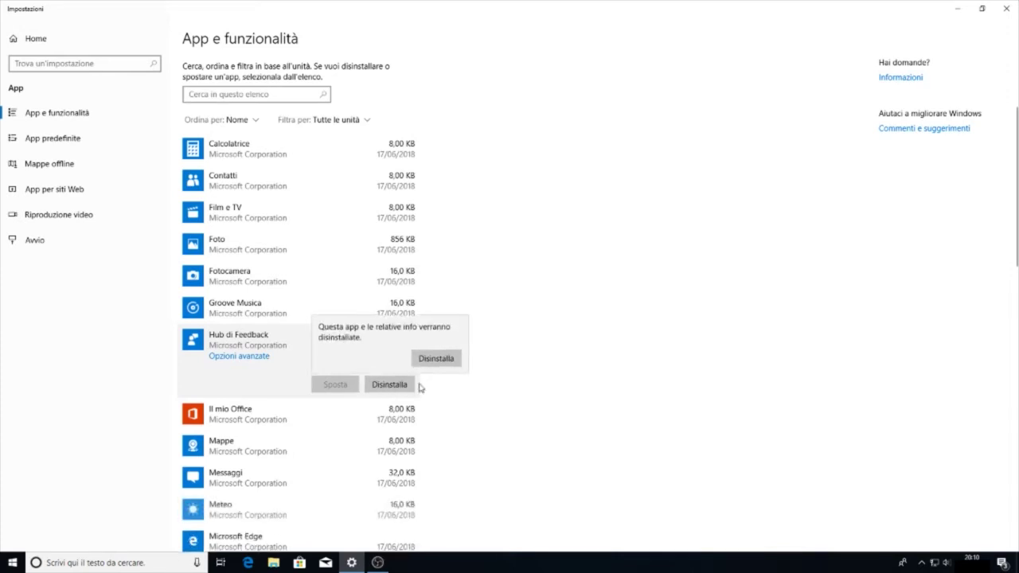
click(440, 364)
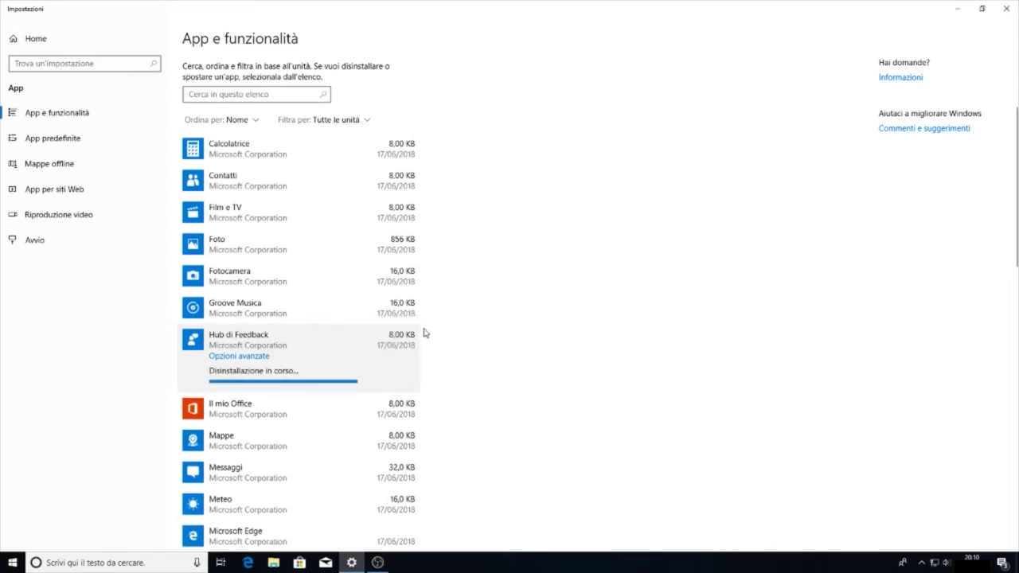
Uninstall the Il mio Office app from the installed apps list and confirm the removal
scroll(399, 271, down, 3)
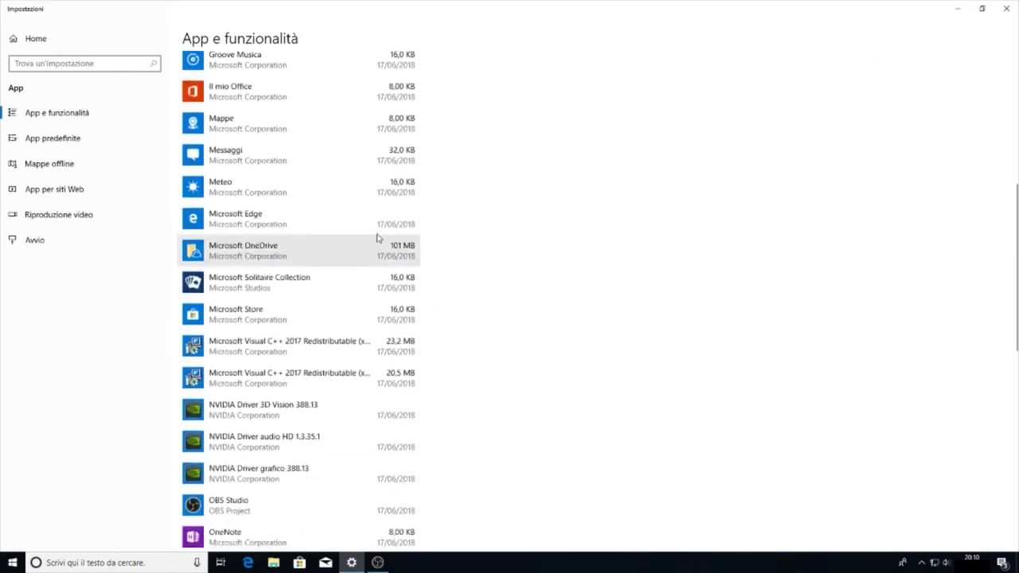
scroll(376, 231, up, 2)
click(366, 260)
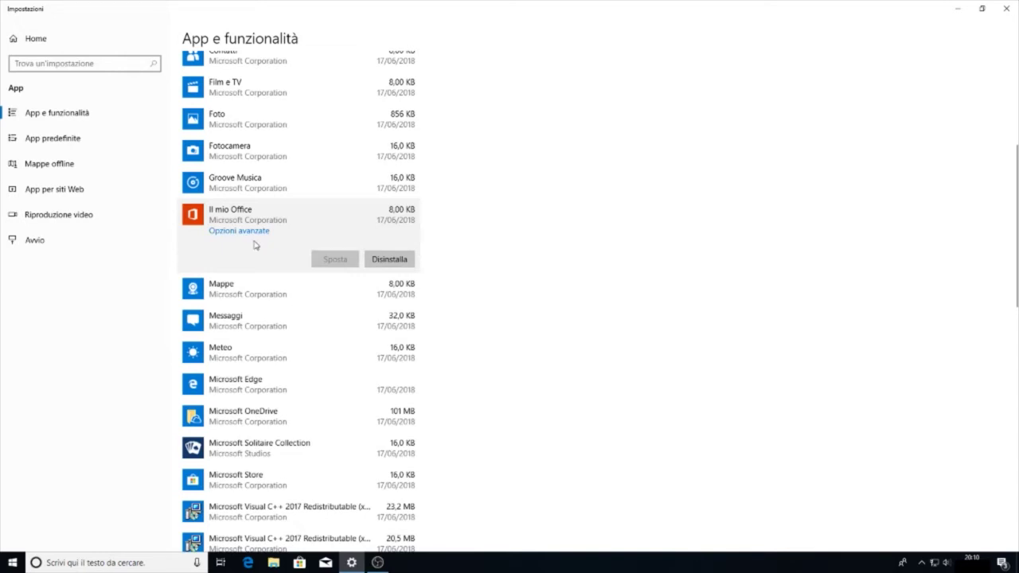
click(389, 261)
click(434, 233)
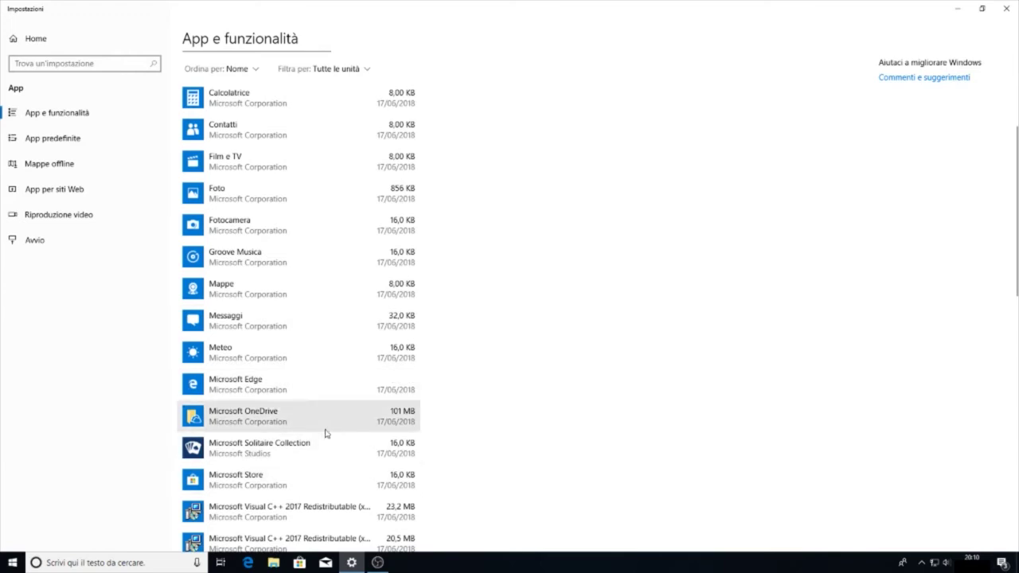
Uninstall the Meteo app from the installed apps list and confirm the removal
scroll(363, 274, down, 2)
click(365, 275)
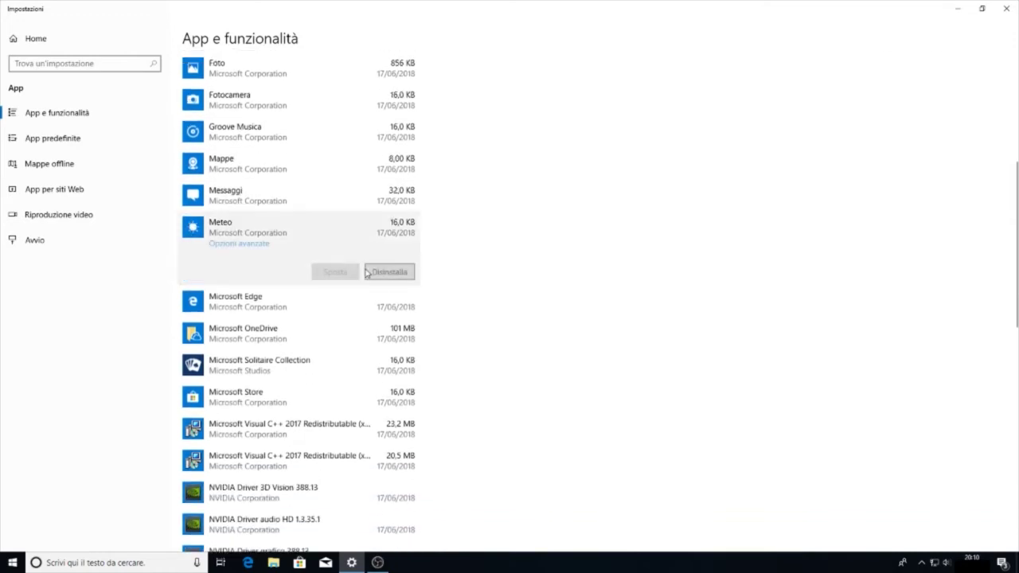
click(368, 273)
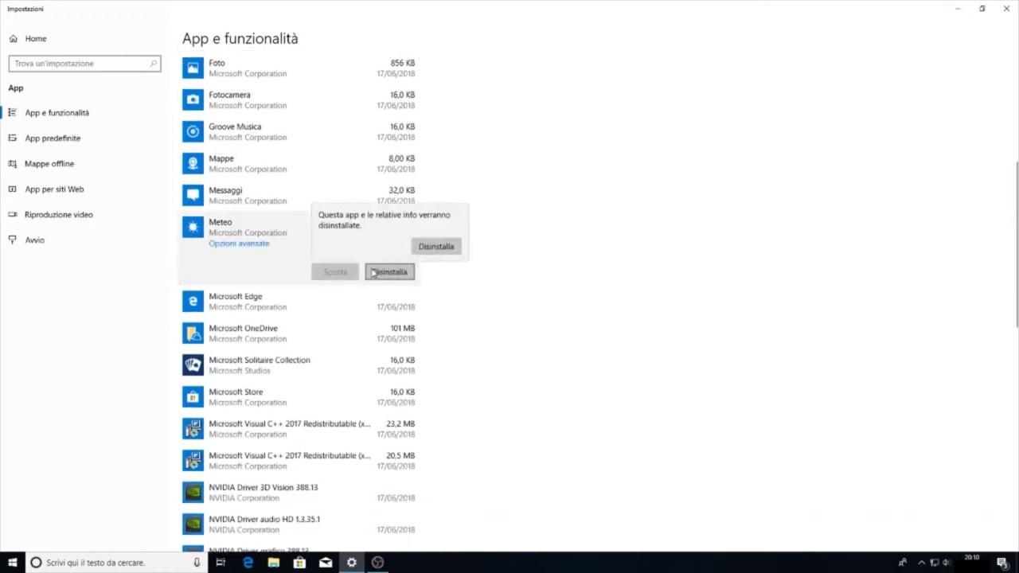
click(435, 247)
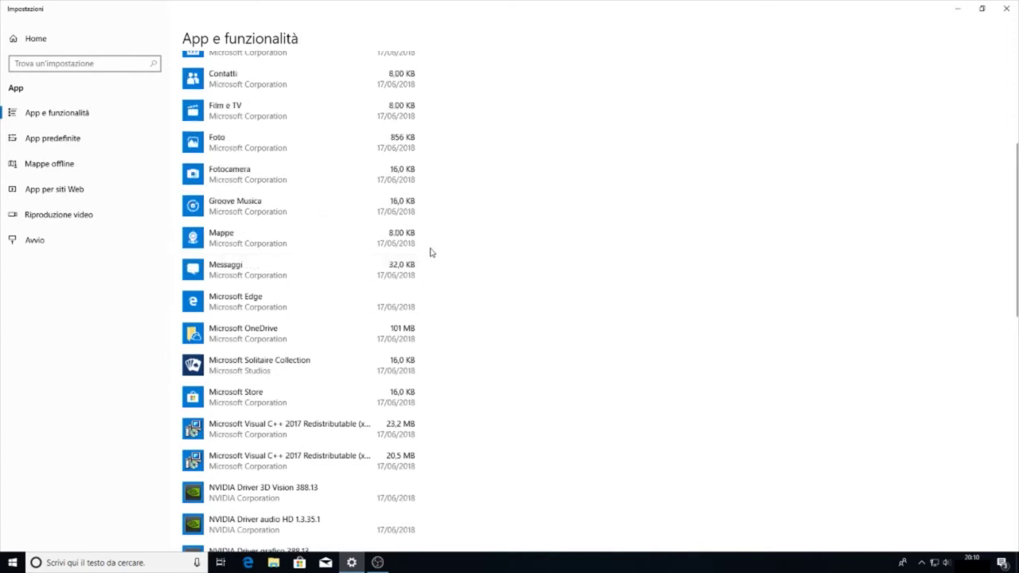
Uninstall Microsoft OneDrive from the installed apps list and confirm the removal
scroll(430, 252, down, 2)
click(375, 261)
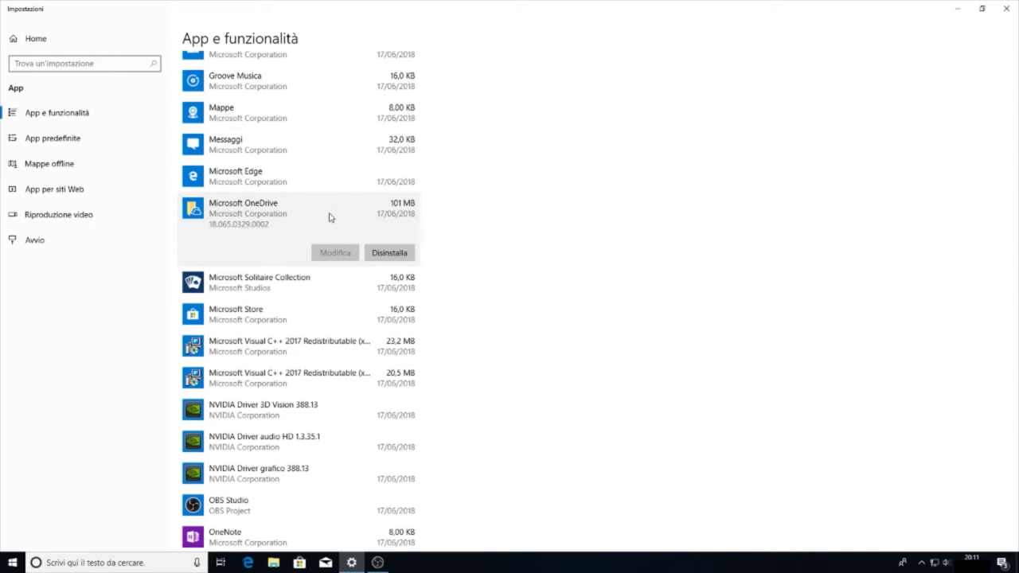
click(382, 253)
click(436, 227)
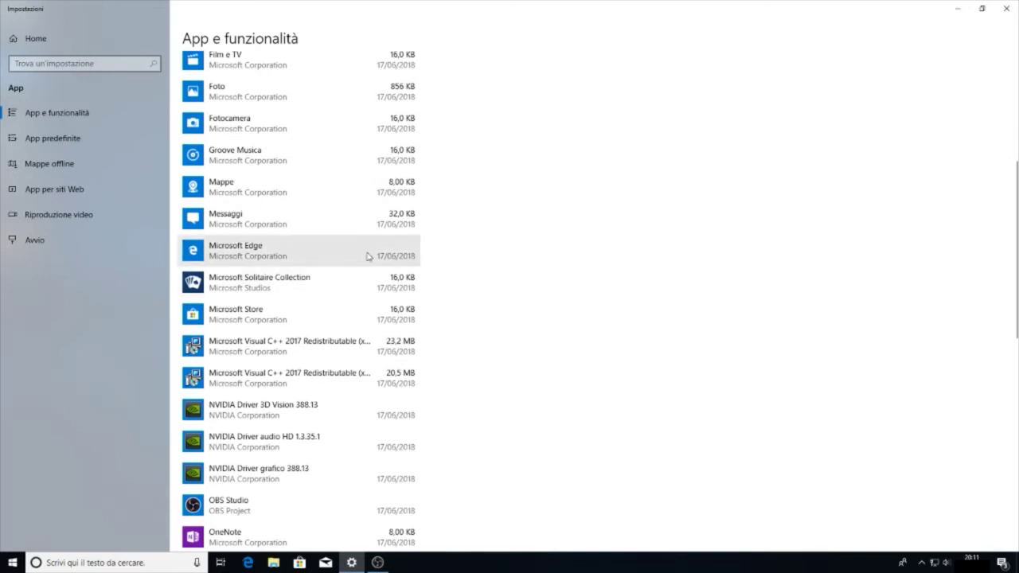
Uninstall the Microsoft Solitaire Collection app from the installed apps list and confirm the removal
click(370, 283)
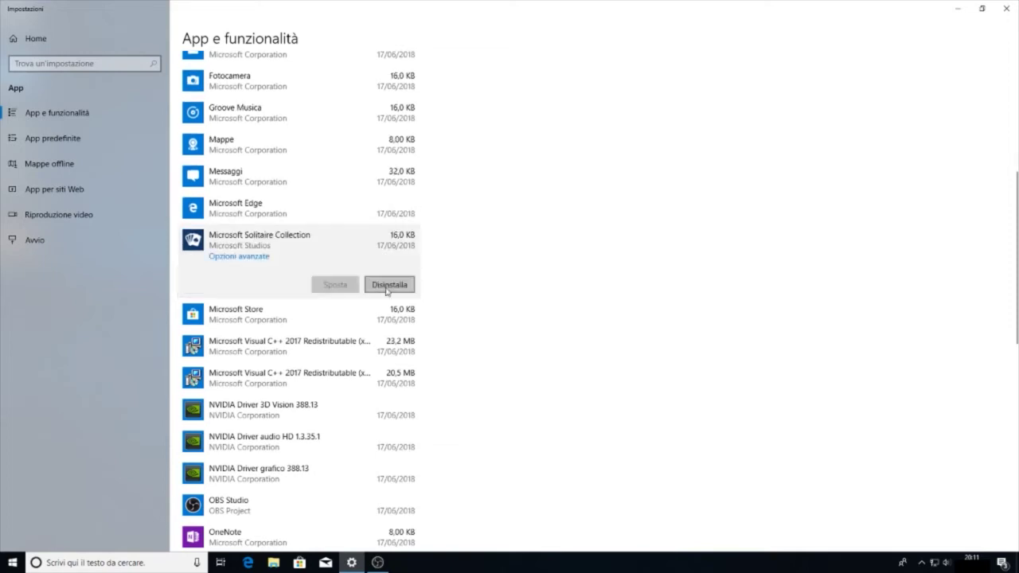
click(390, 285)
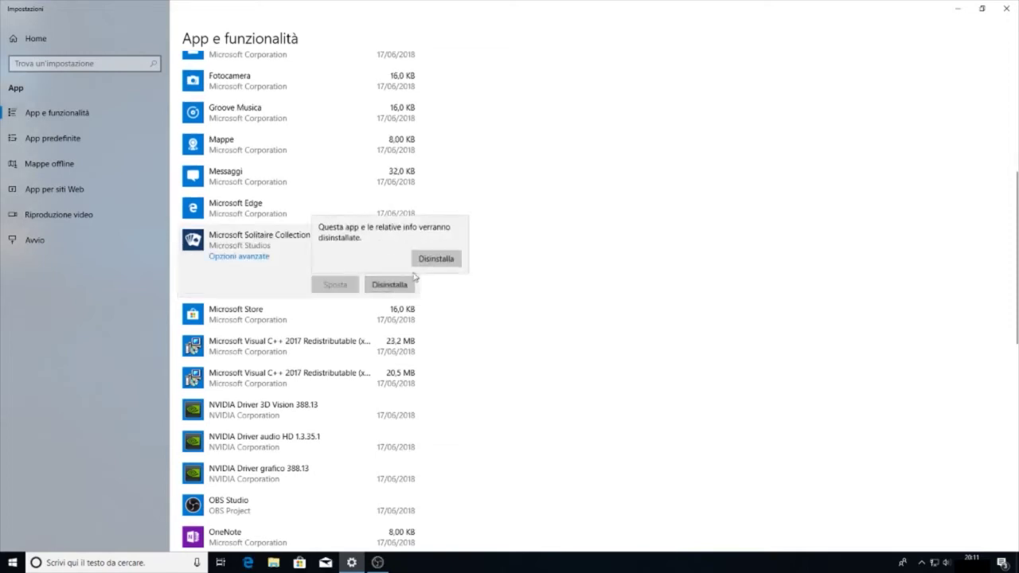
click(435, 261)
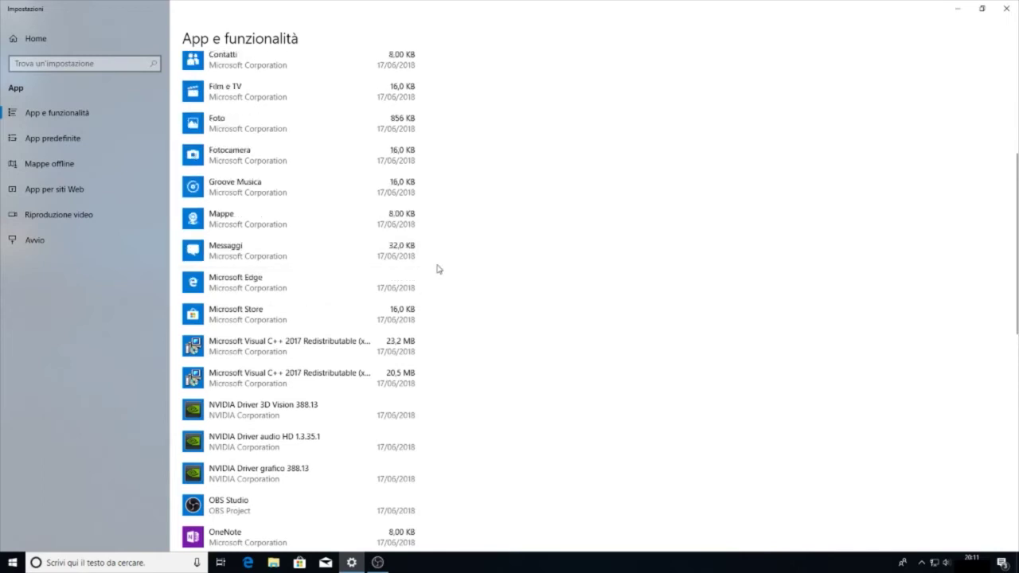
Uninstall the OneNote app from the installed apps list and confirm the removal
scroll(437, 269, down, 3)
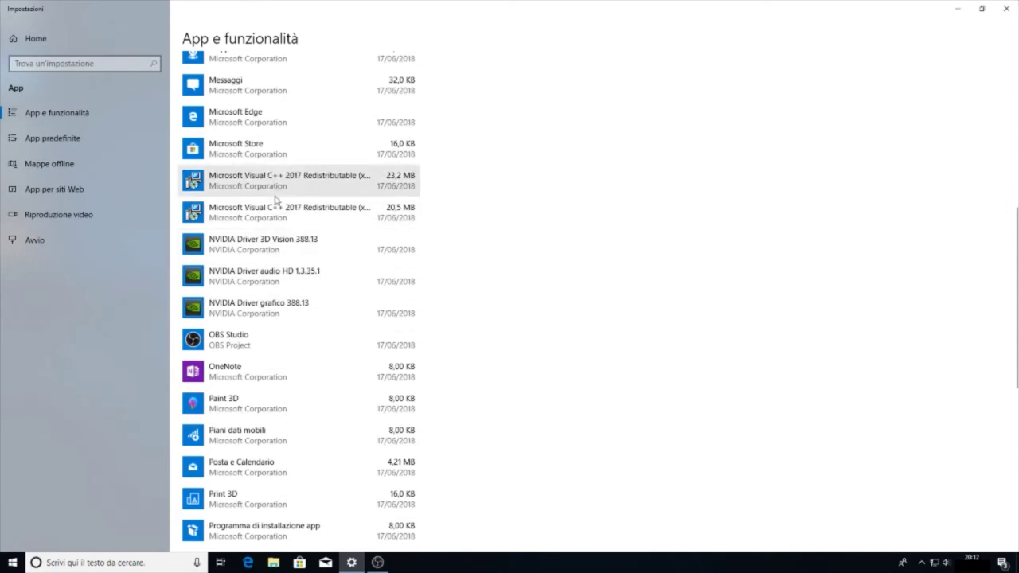
scroll(275, 200, down, 2)
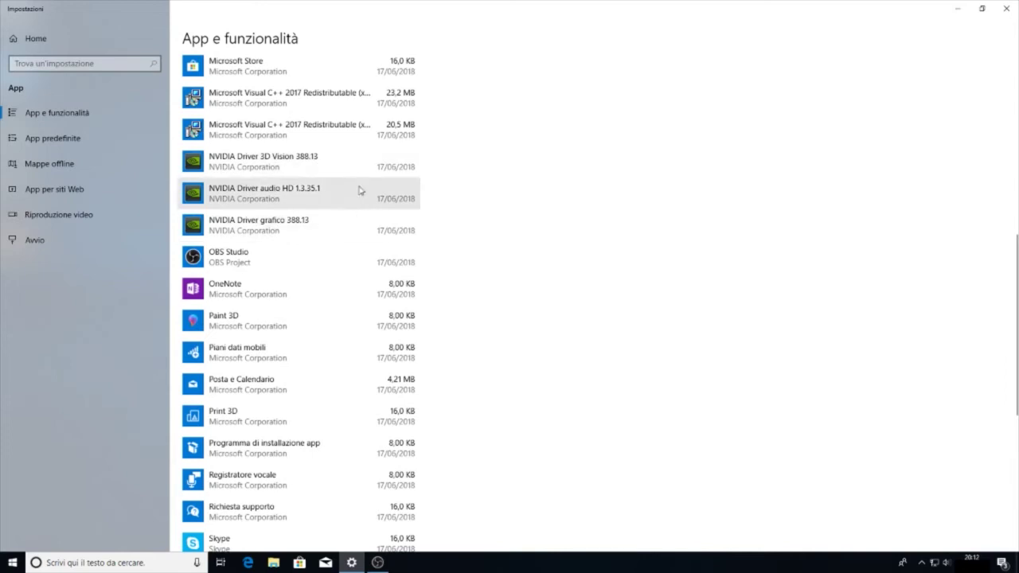
scroll(360, 259, down, 2)
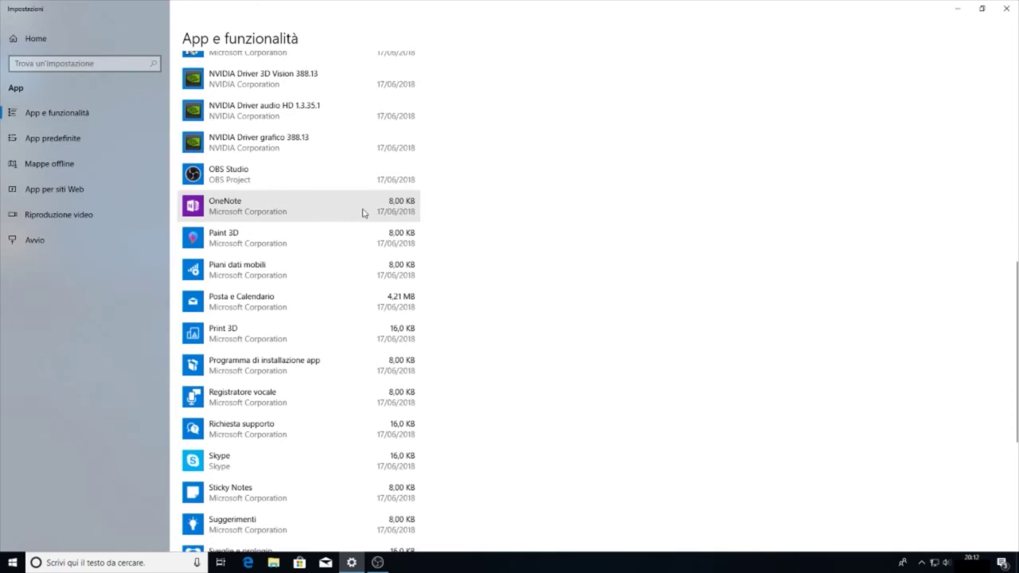
click(362, 212)
click(390, 207)
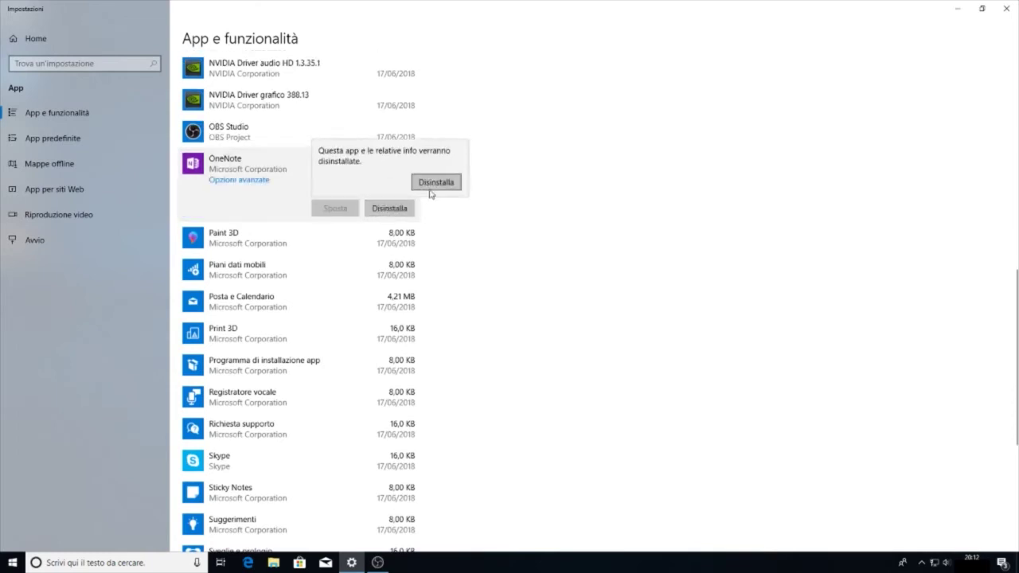
click(432, 184)
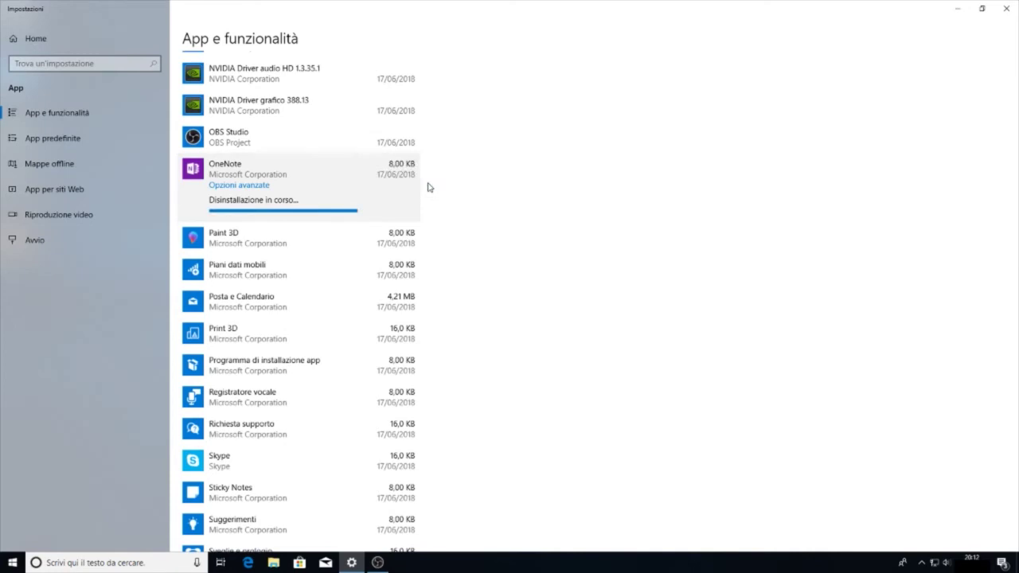
Try to uninstall the Piani dati mobili app from the installed apps list
click(335, 193)
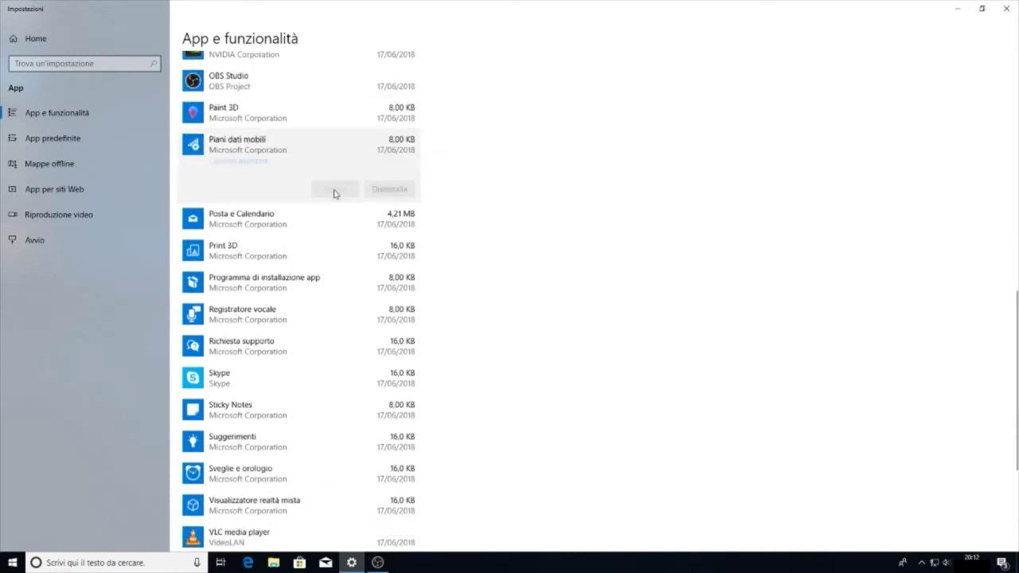
click(389, 189)
click(446, 170)
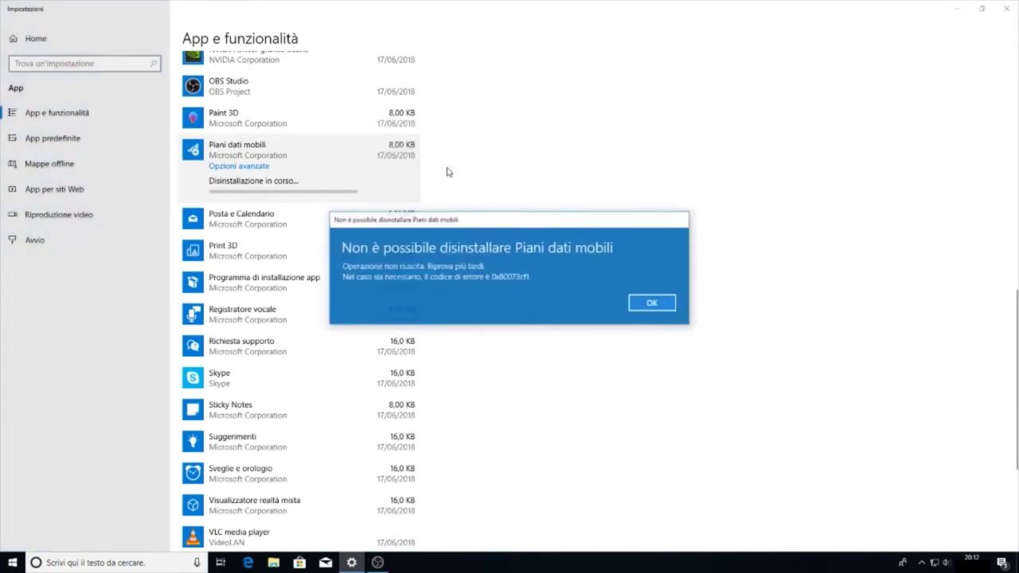
click(652, 303)
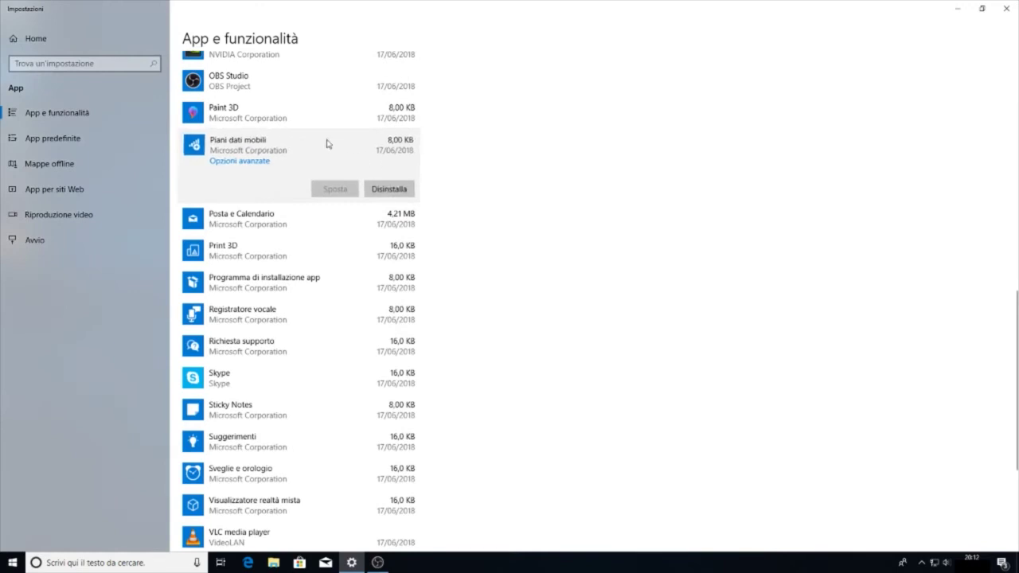
Uninstall the Print 3D app from the installed apps list and confirm the removal
scroll(444, 166, down, 1)
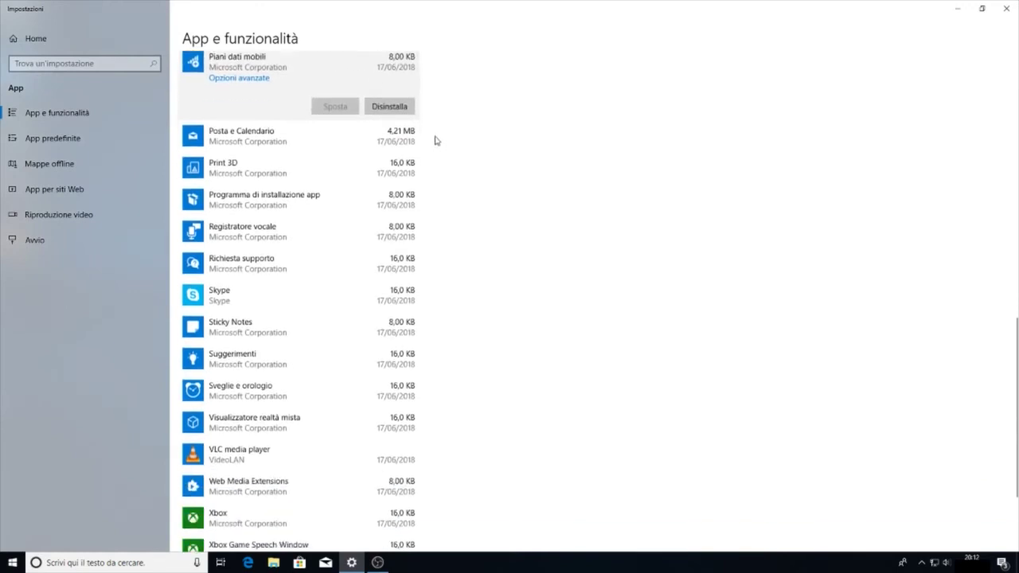
click(339, 176)
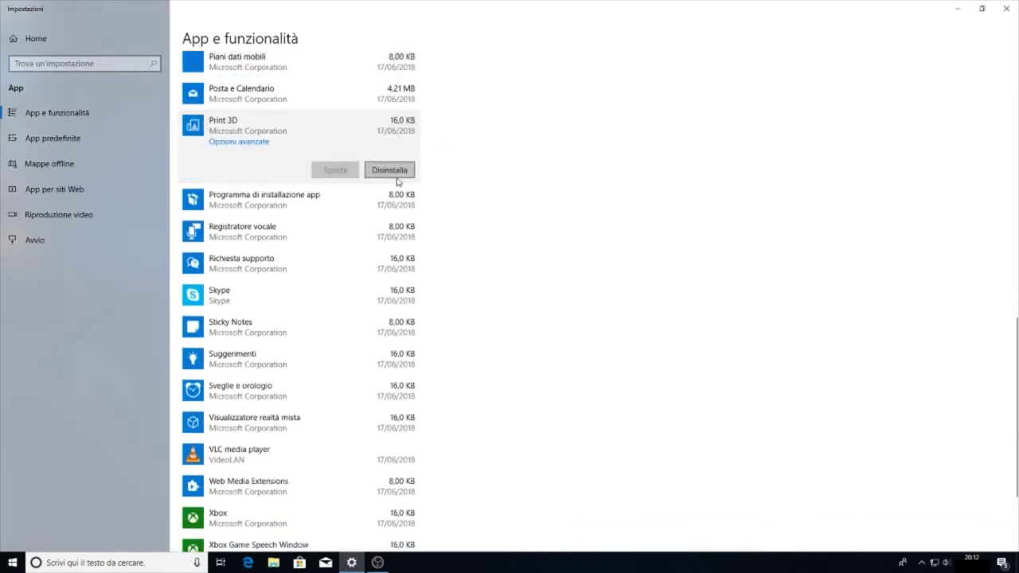
click(395, 173)
click(434, 145)
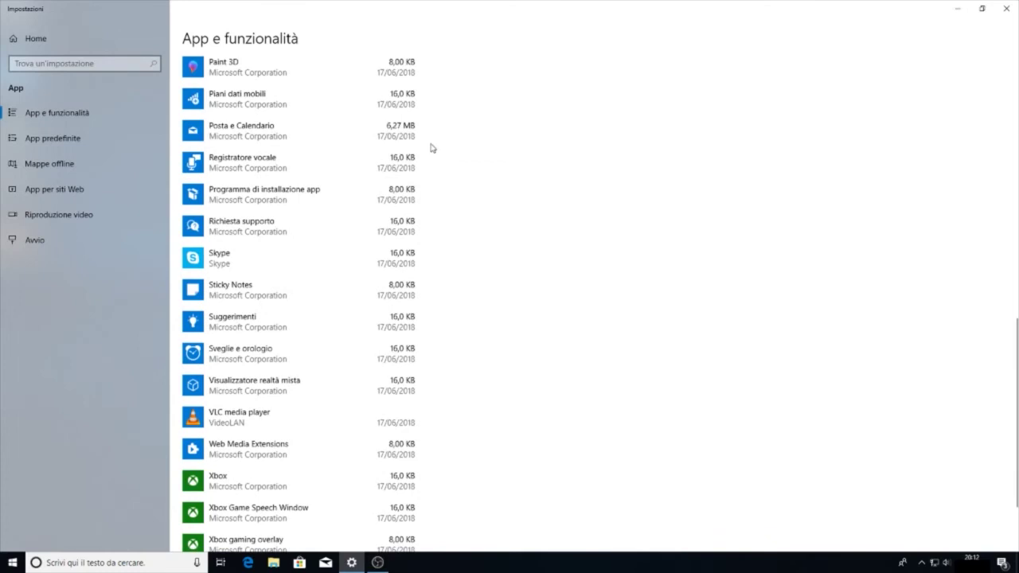
Check the uninstall options of Richiesta supporto, then uninstall the Skype app and confirm its removal
scroll(436, 174, down, 2)
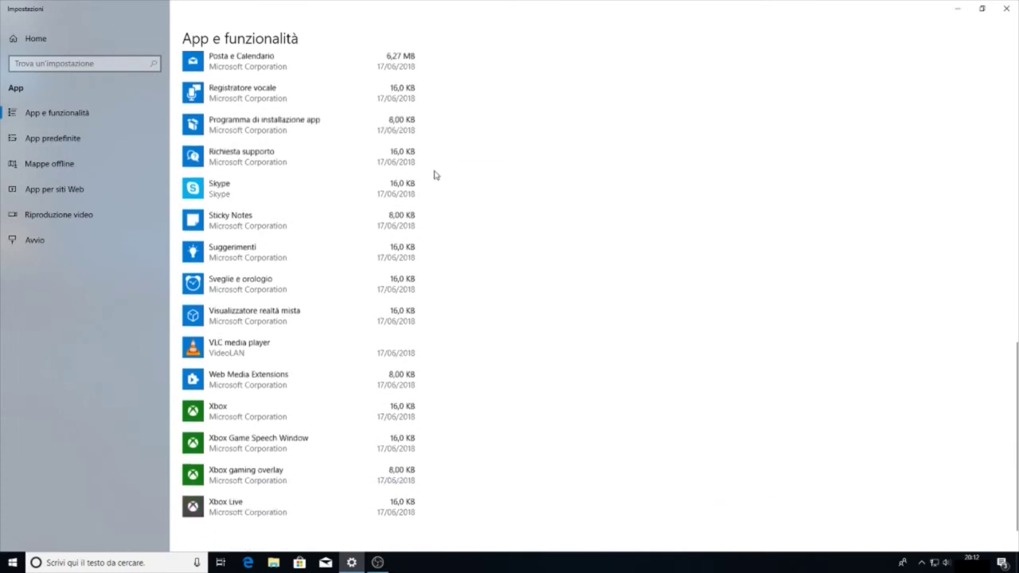
click(323, 153)
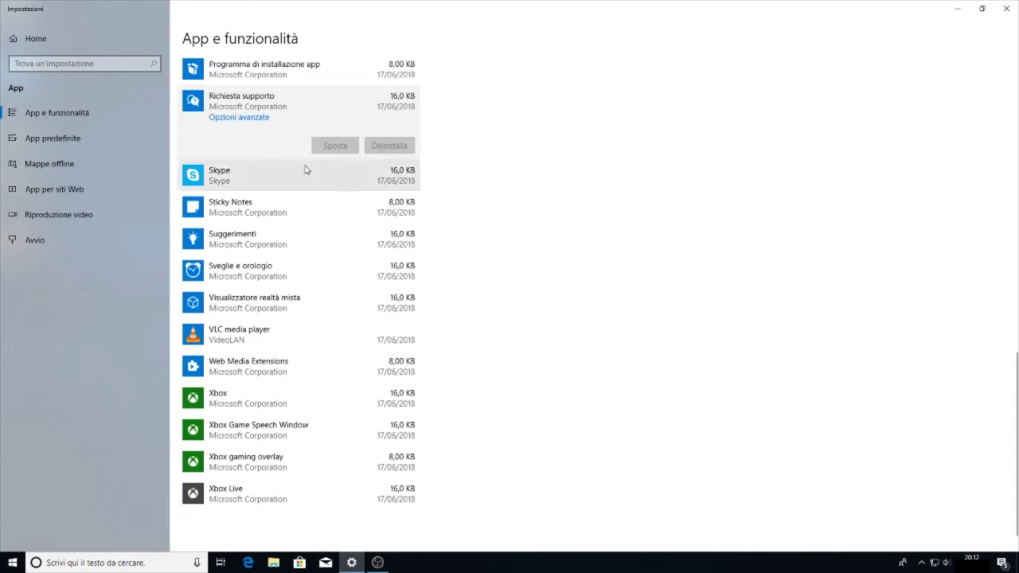
click(331, 179)
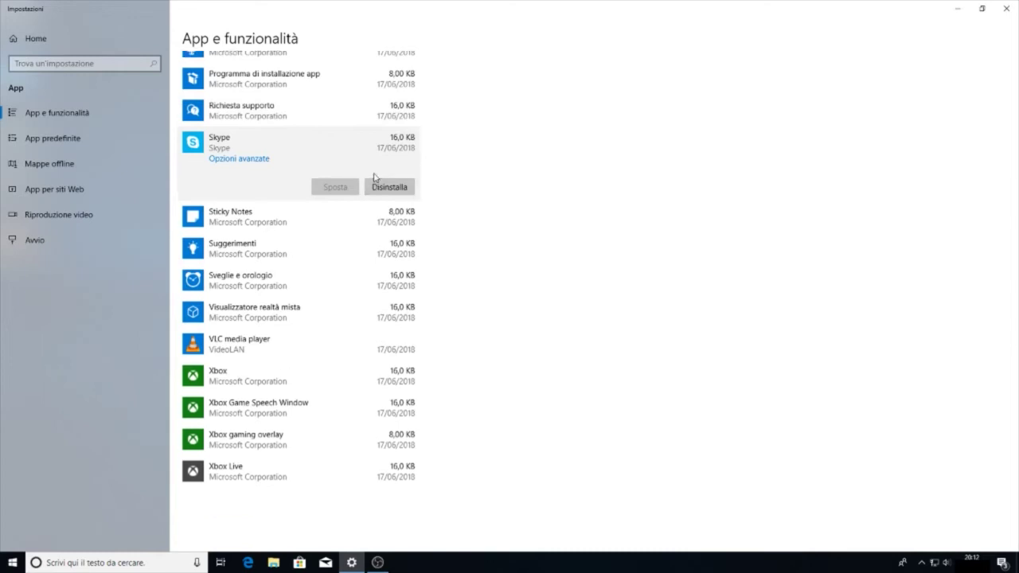
click(381, 184)
click(428, 163)
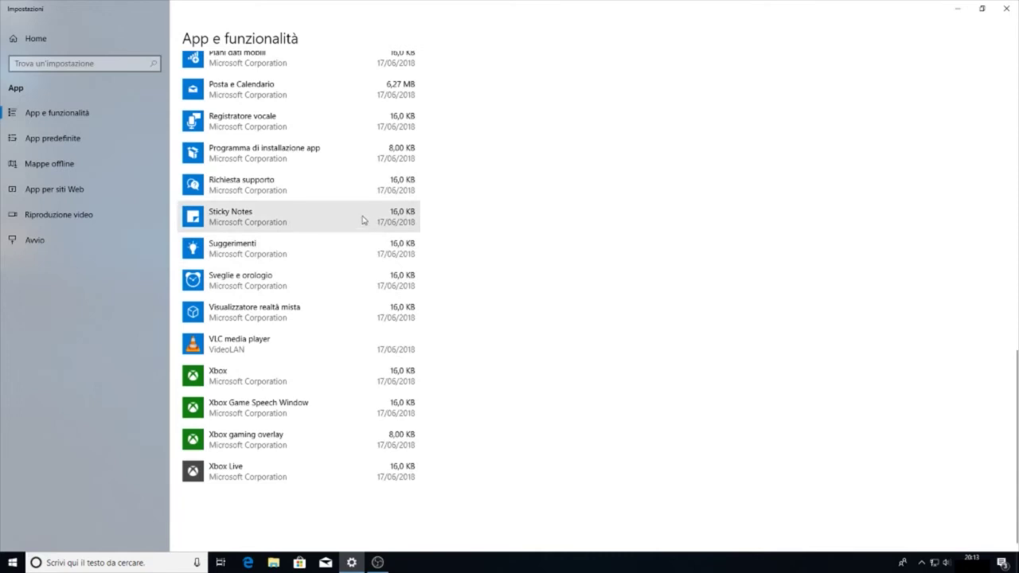
Uninstall the Suggerimenti app from the installed apps list and confirm the removal
click(362, 220)
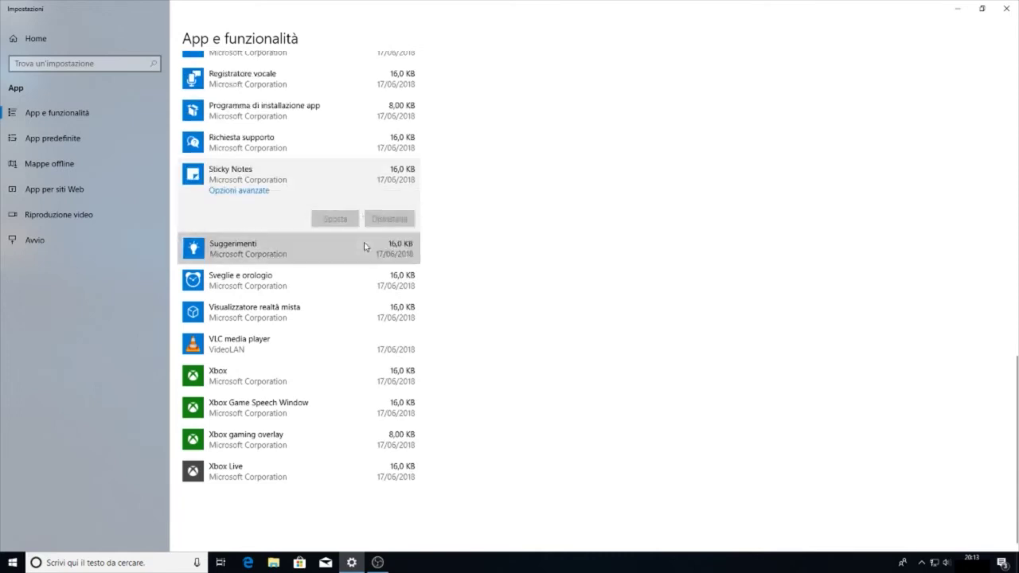
click(364, 247)
click(389, 251)
click(437, 225)
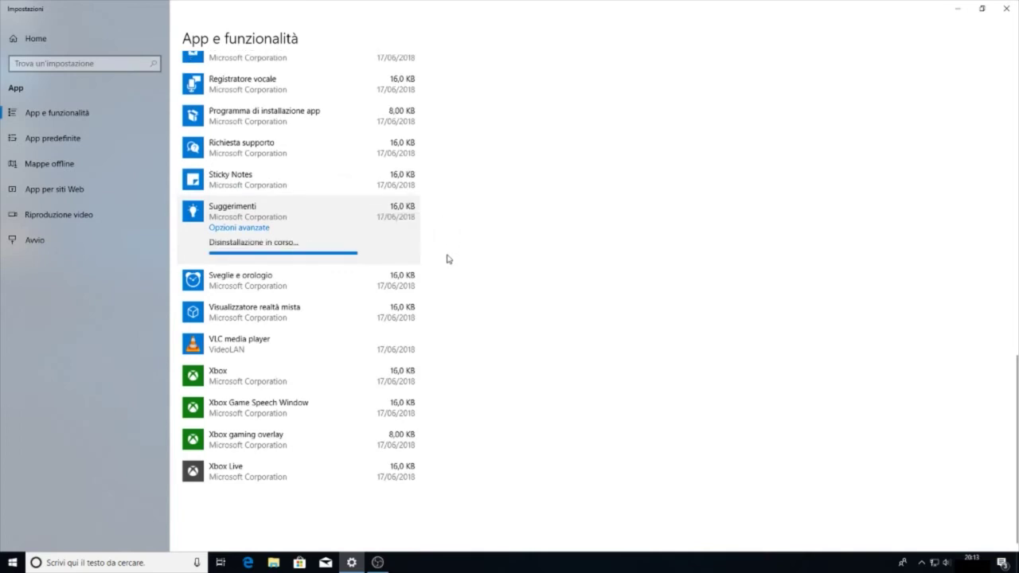
Check the uninstall options of the Xbox apps, then uninstall Xbox Live and confirm its removal
click(364, 380)
click(366, 443)
click(360, 489)
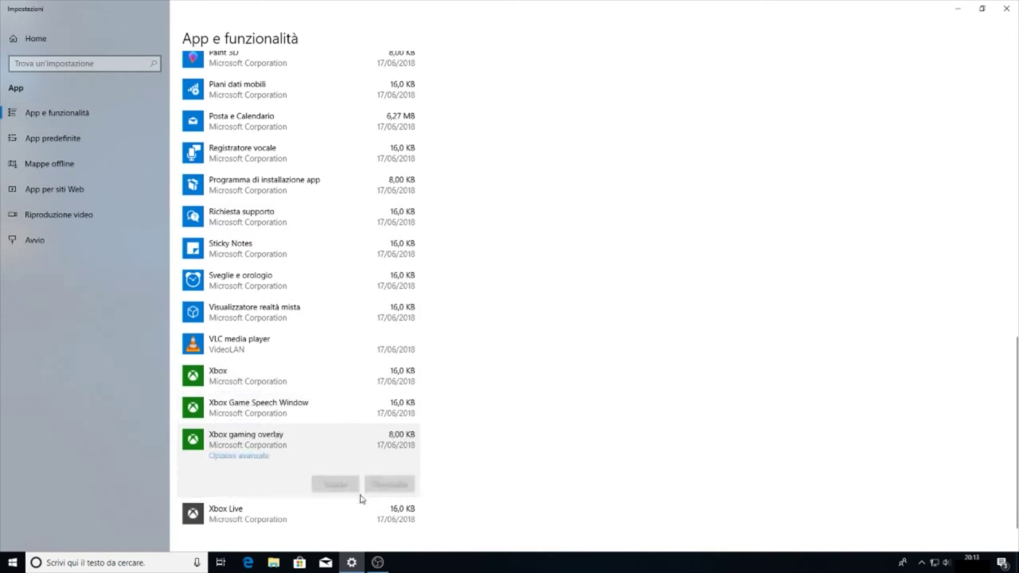
click(363, 513)
click(379, 516)
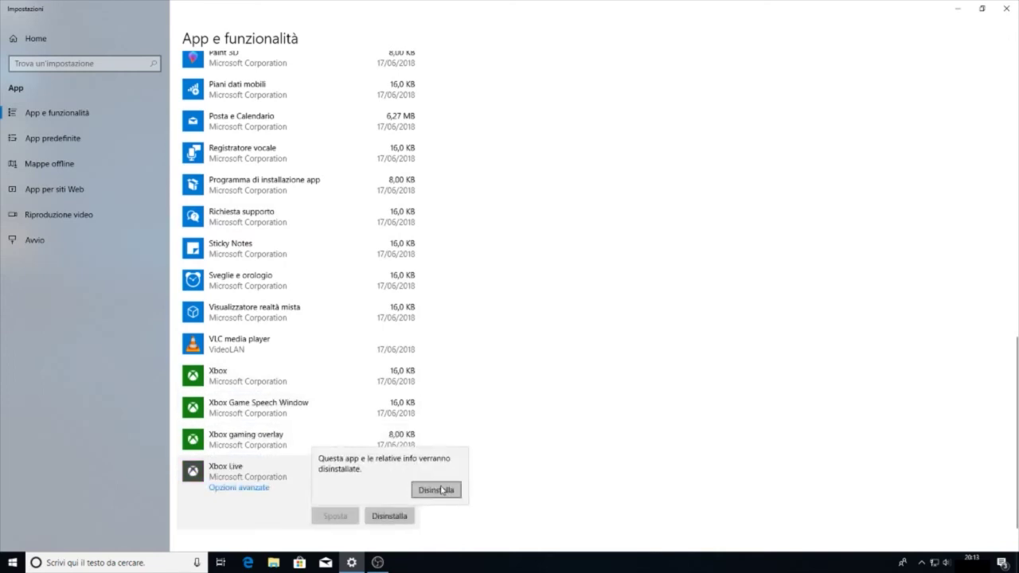
click(442, 489)
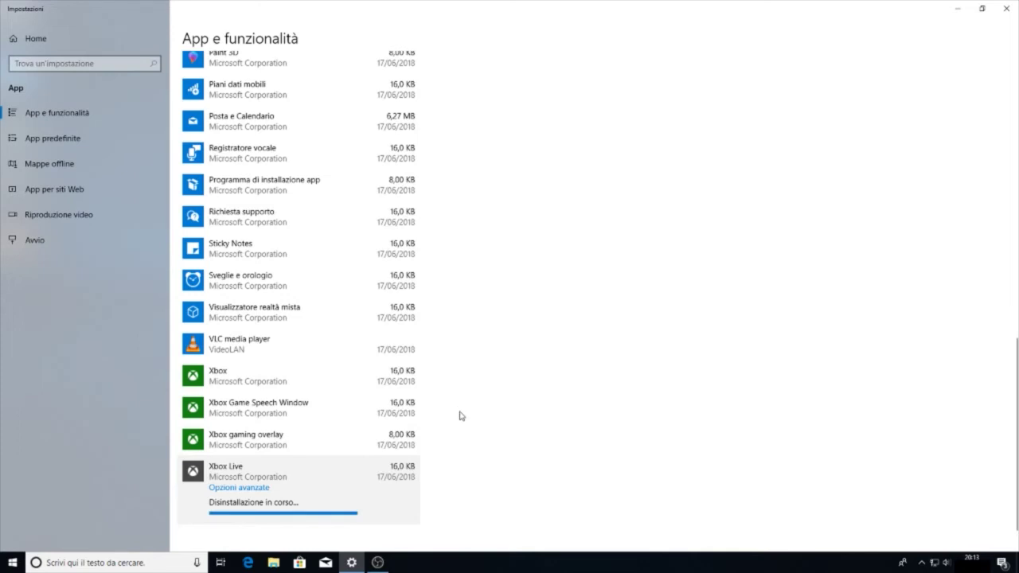
Review the remaining apps in the App e funzionalità list and close the settings window
scroll(460, 416, up, 3)
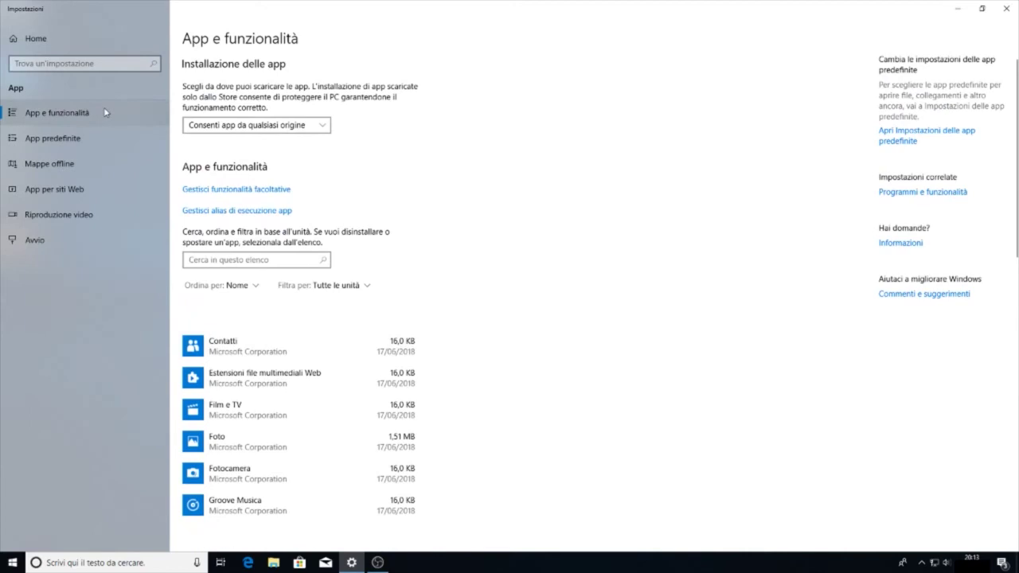
scroll(334, 300, down, 5)
scroll(335, 305, up, 4)
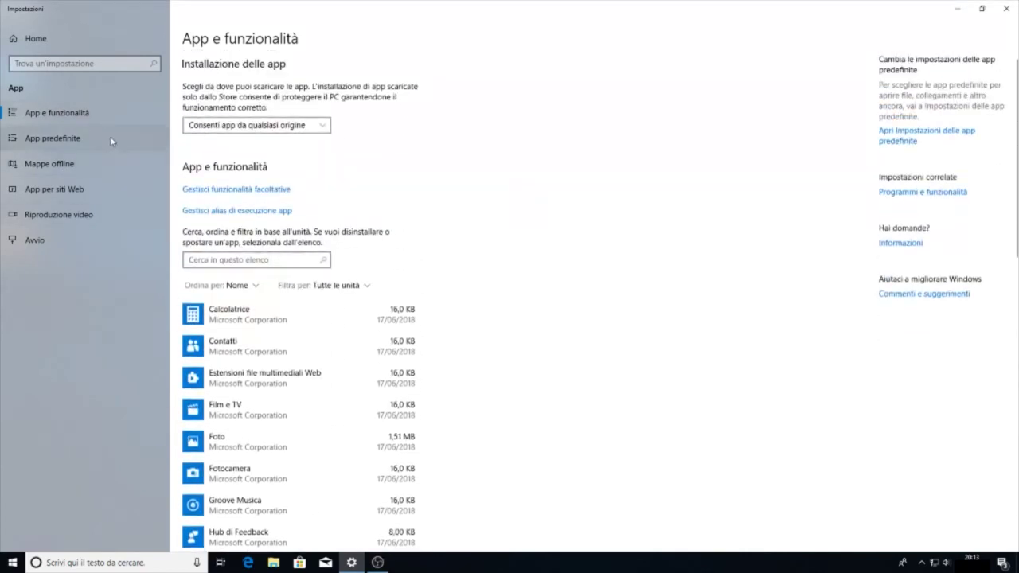
scroll(546, 196, down, 5)
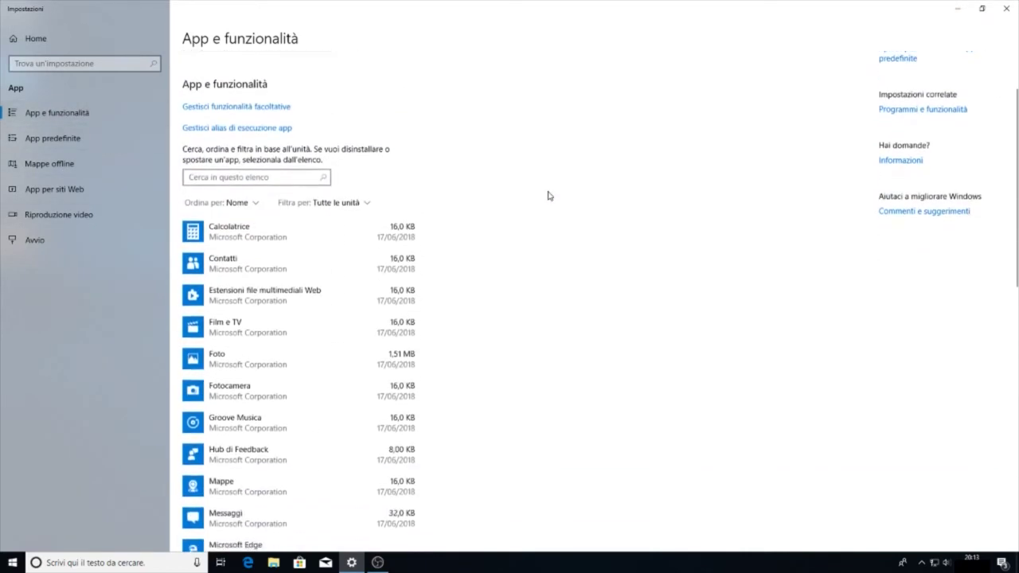
scroll(550, 193, up, 5)
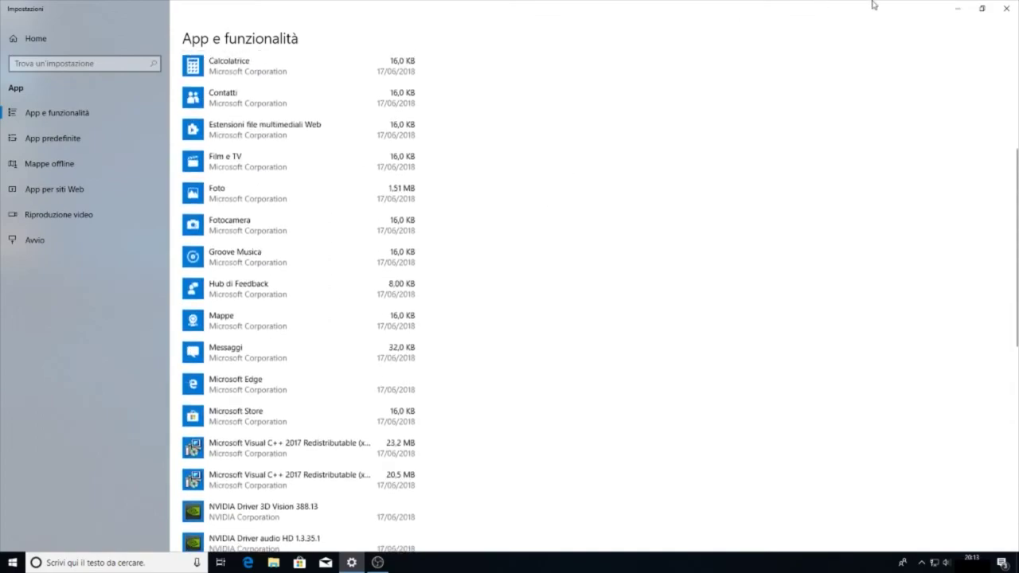
click(1007, 8)
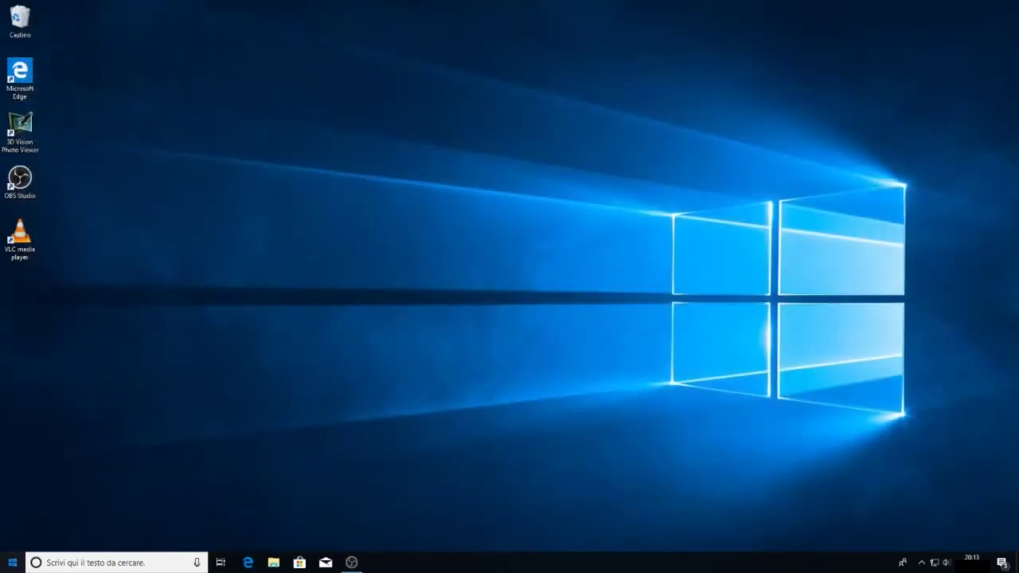
Open the Start menu and look over its app list and pinned tiles
click(12, 563)
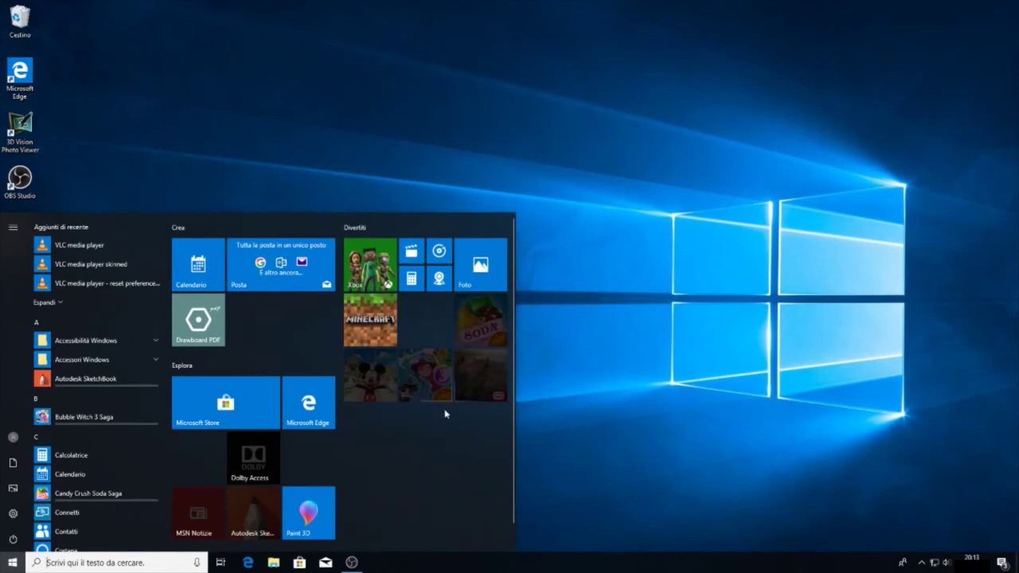
scroll(308, 323, down, 1)
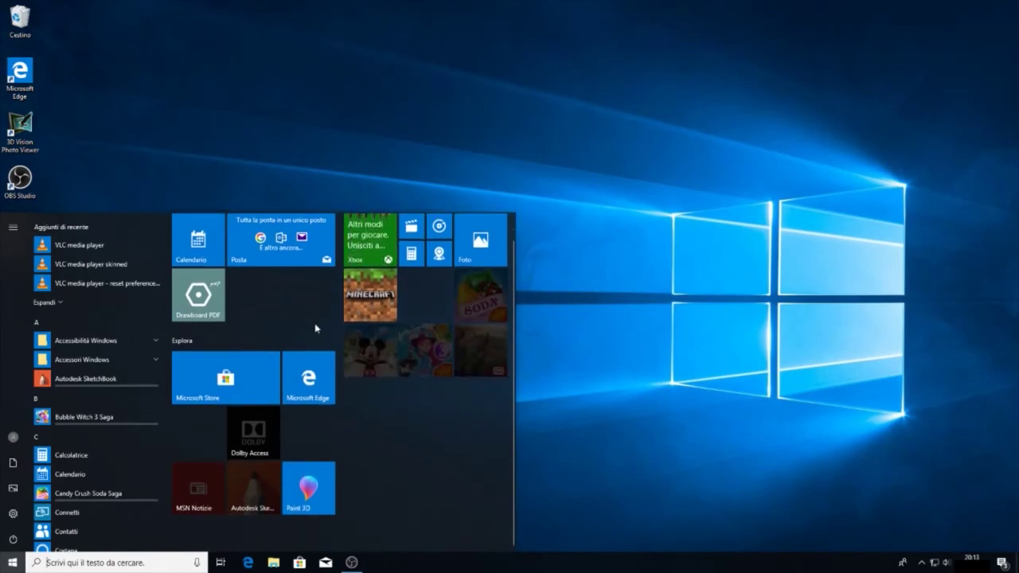
scroll(317, 329, up, 1)
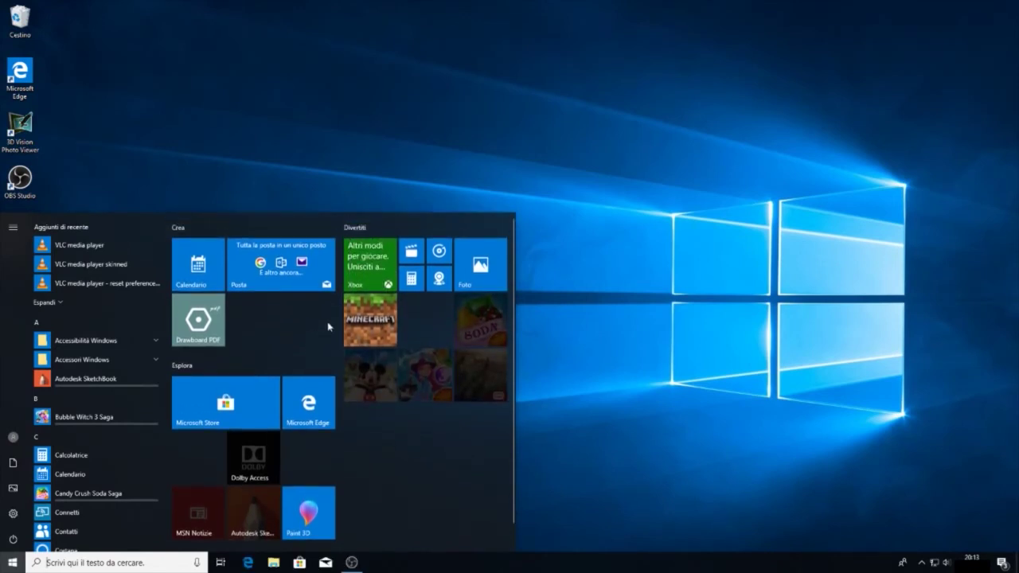
click(284, 163)
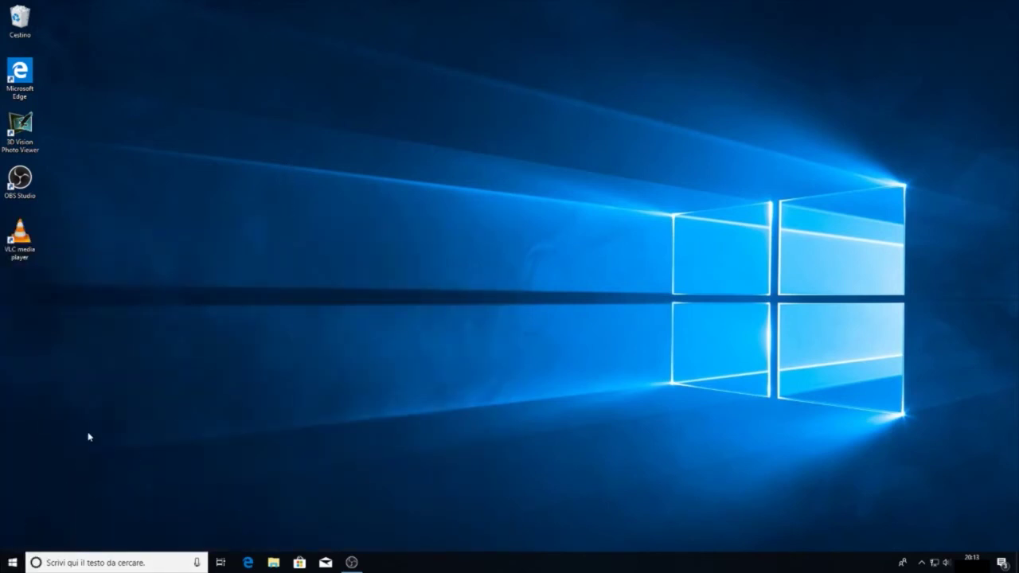
click(13, 562)
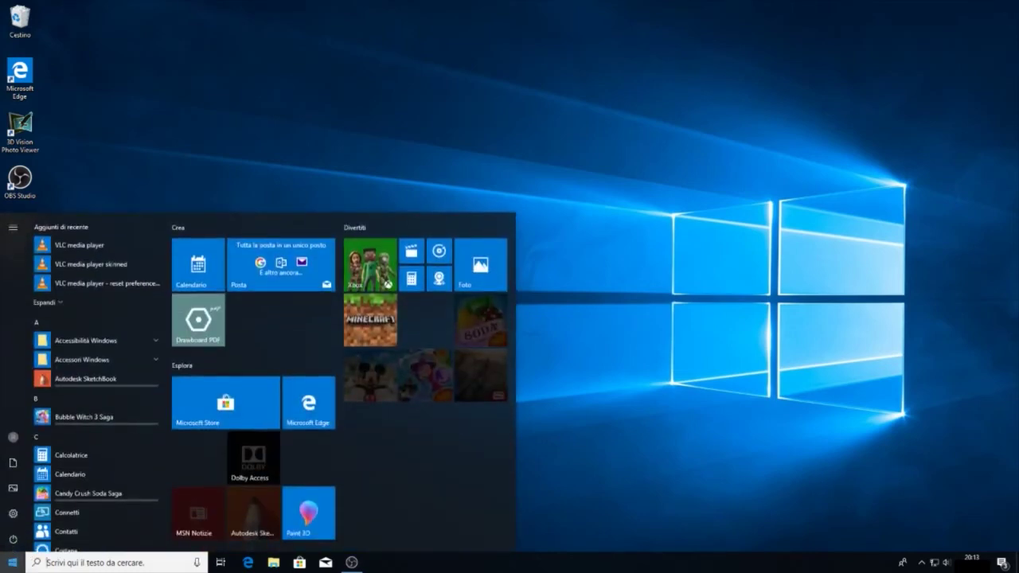
Search Windows for "updat", open Verifica disponibilità aggiornamenti and start a check for available updates
text(updat)
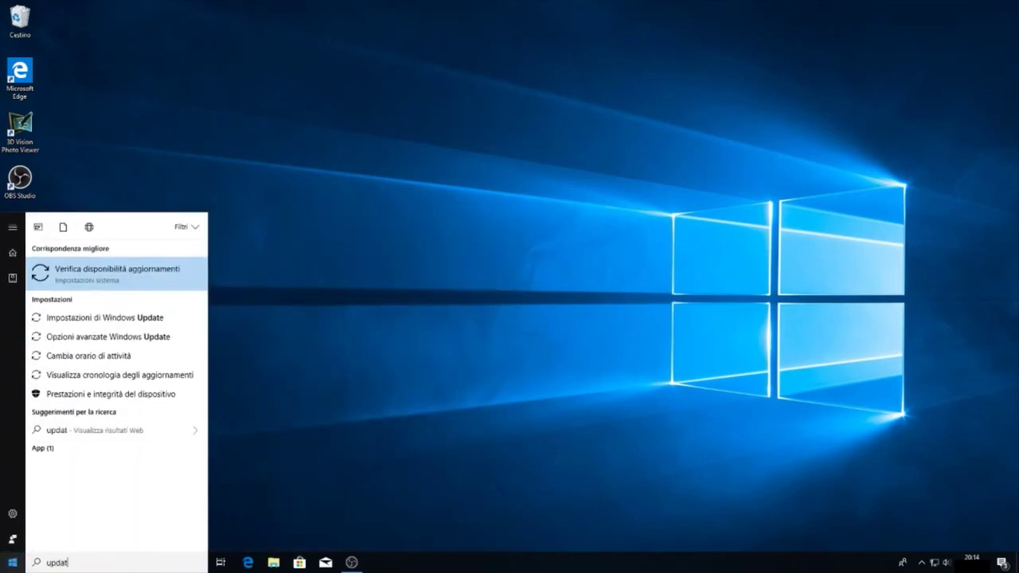
click(59, 270)
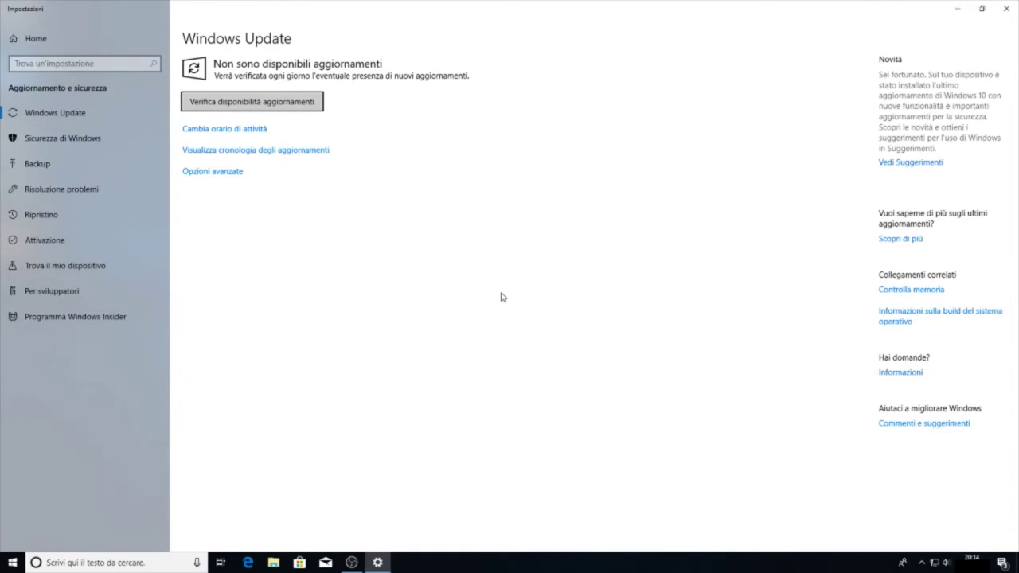
click(316, 107)
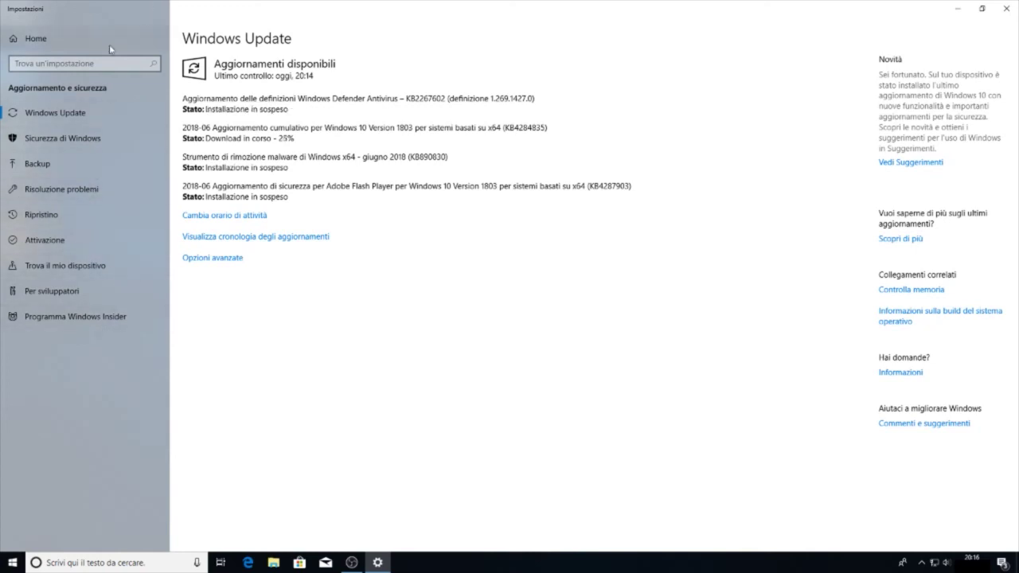
Restore the maximized Windows Update window to a smaller floating window and widen it to show the related links column
drag(216, 5, 340, 46)
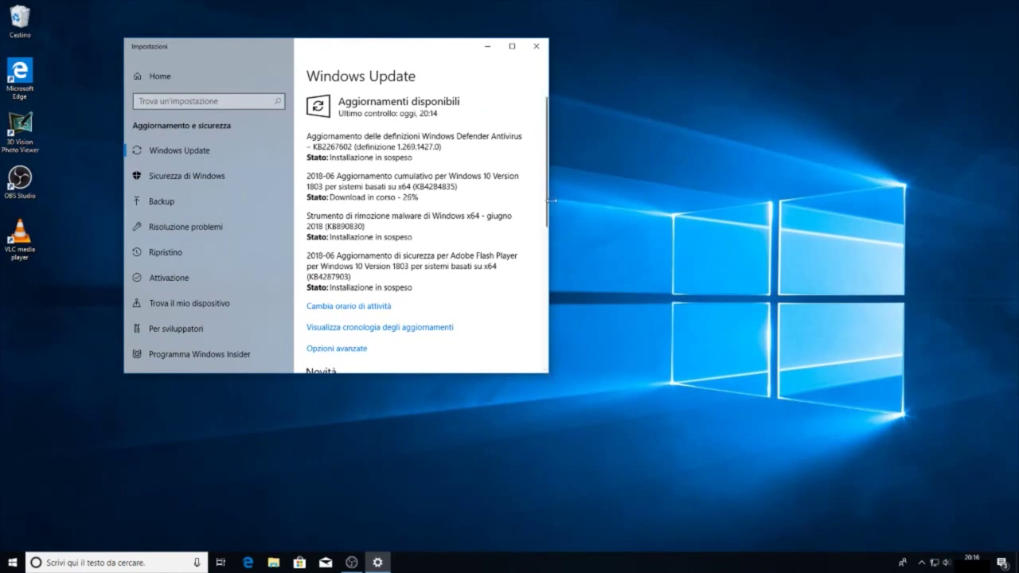
drag(550, 250, 802, 239)
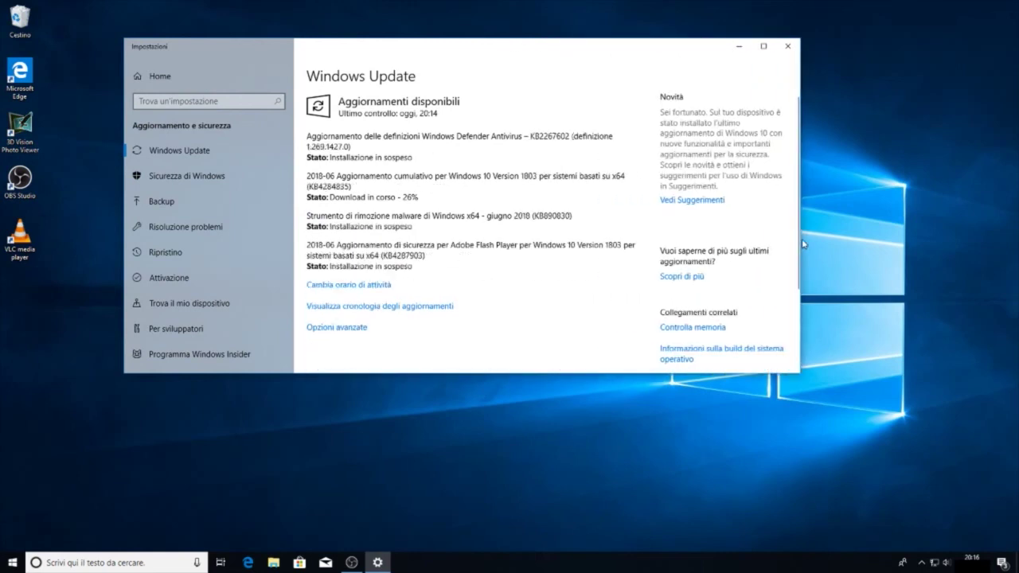
Look over the Start menu's apps and tiles, then close the Windows Update window
key(super)
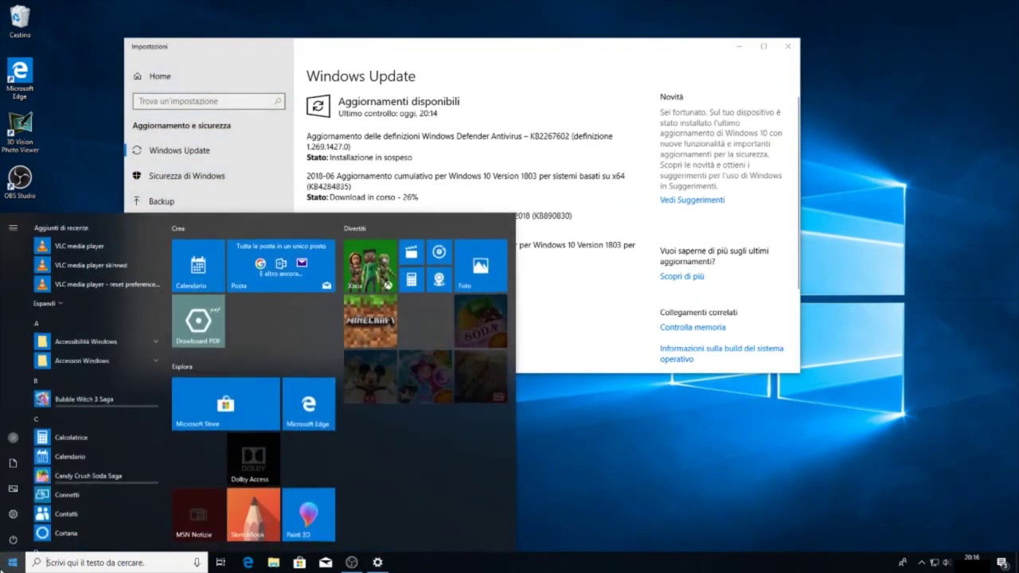
key(super)
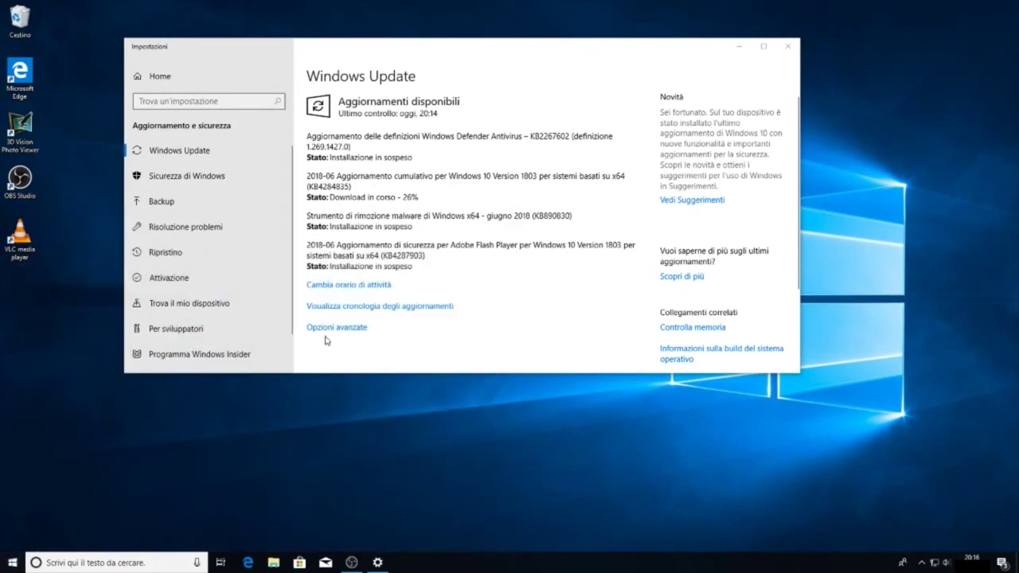
click(785, 46)
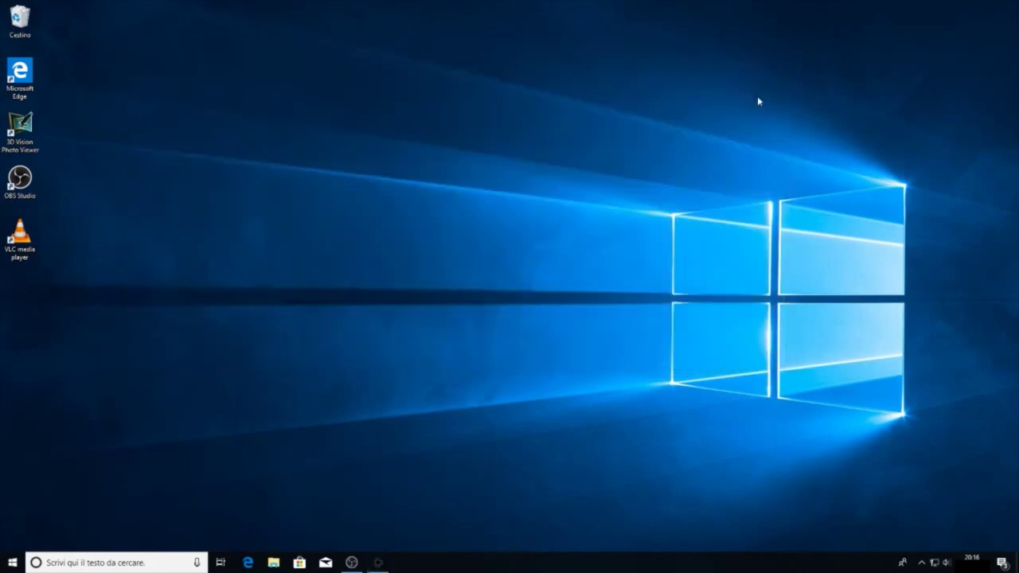
Reopen Windows settings, make the window taller and open Aggiornamento e sicurezza to view the update progress
click(12, 563)
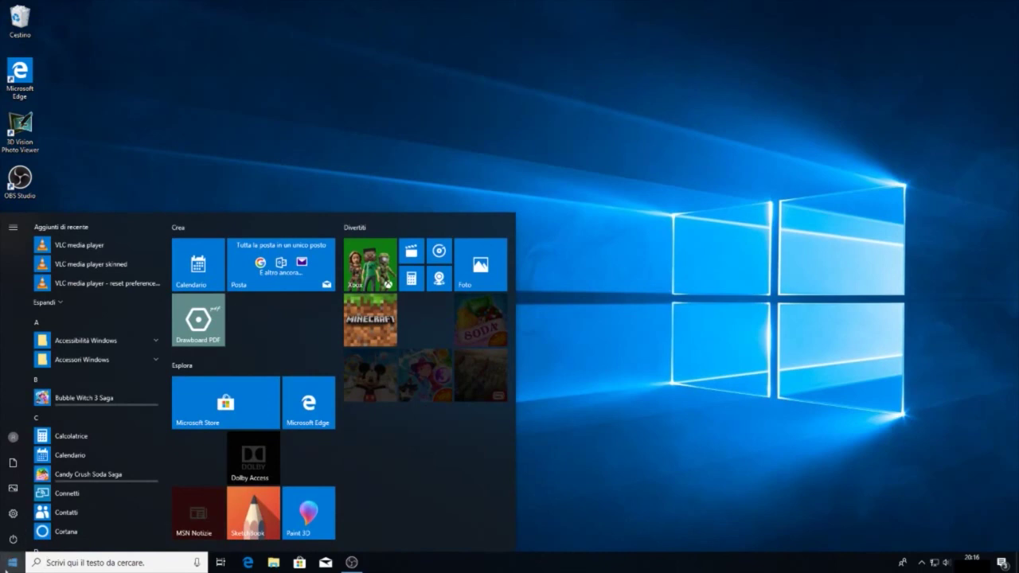
click(13, 514)
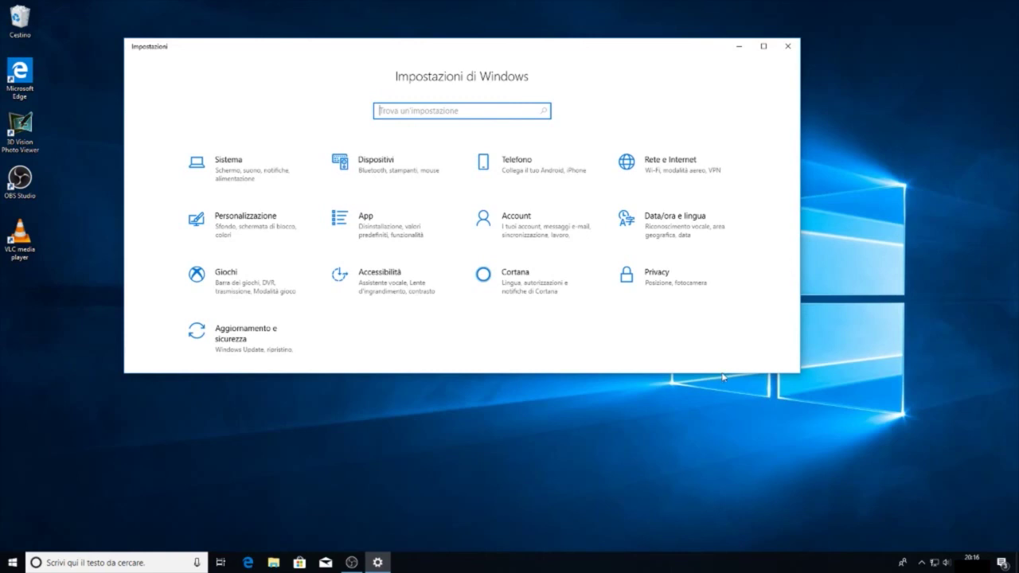
drag(723, 371, 720, 434)
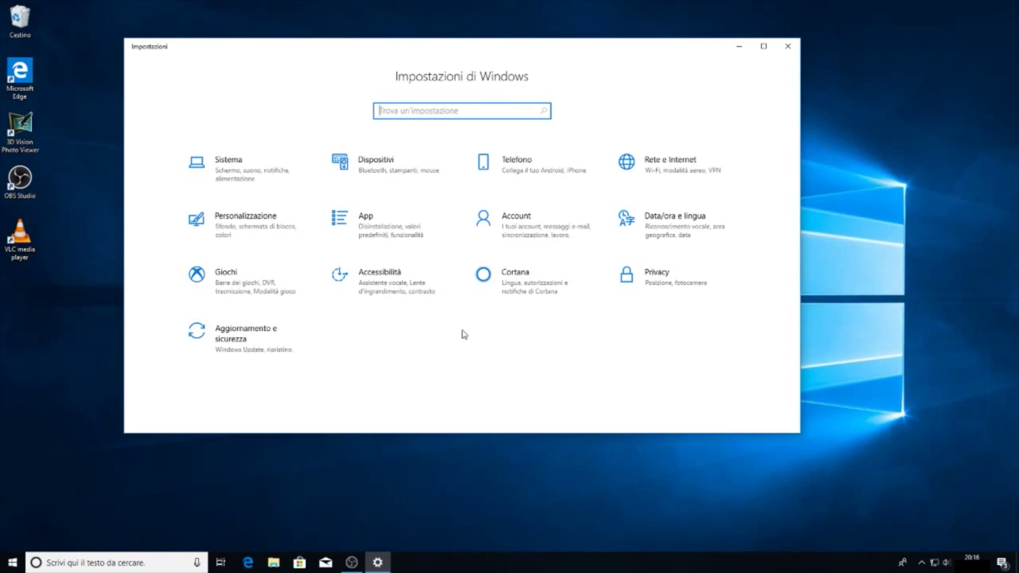
click(279, 343)
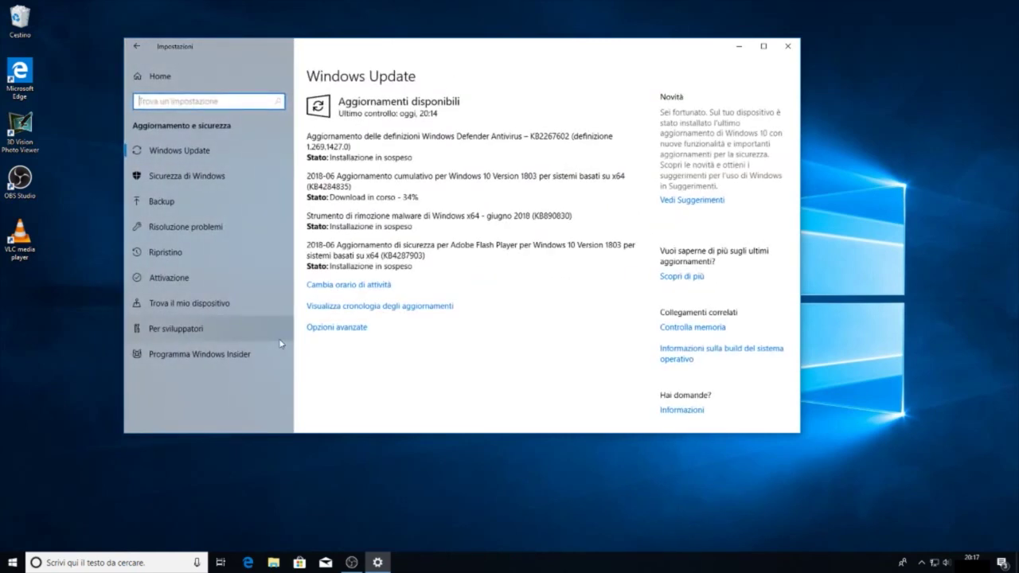
View the App e funzionalità page in the App settings, then return to Aggiornamento e sicurezza to check the update progress
click(137, 46)
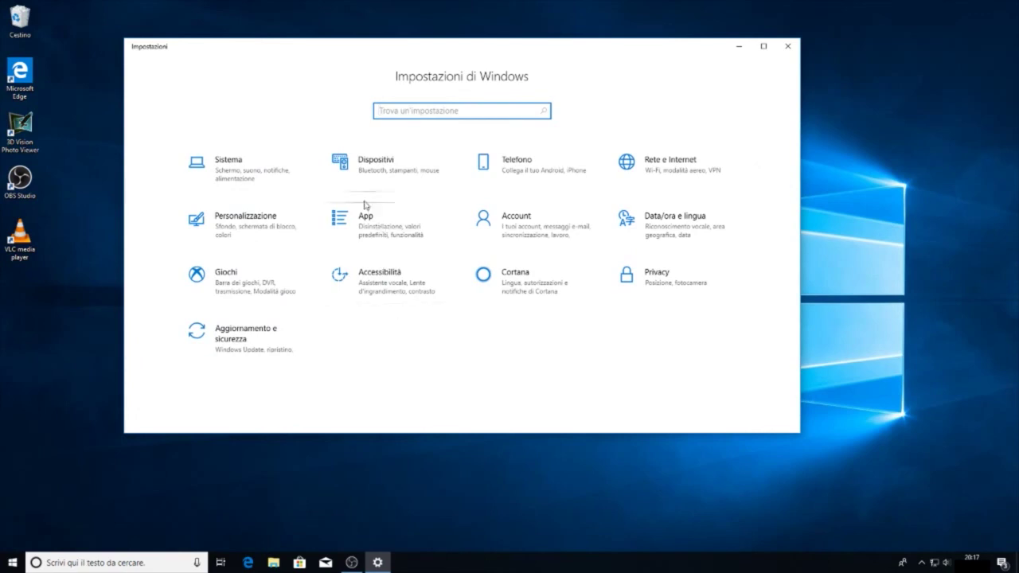
click(398, 230)
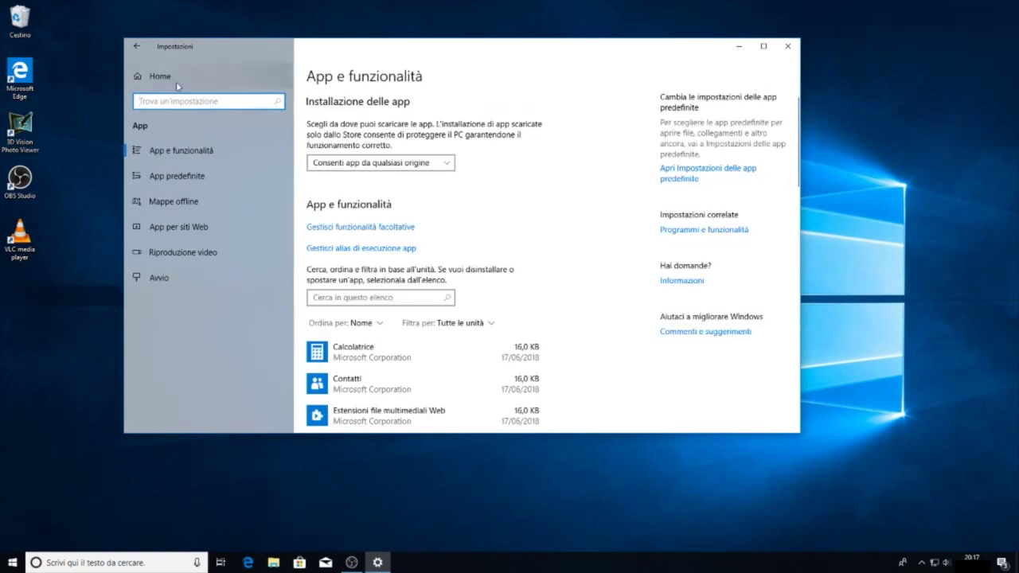
click(129, 51)
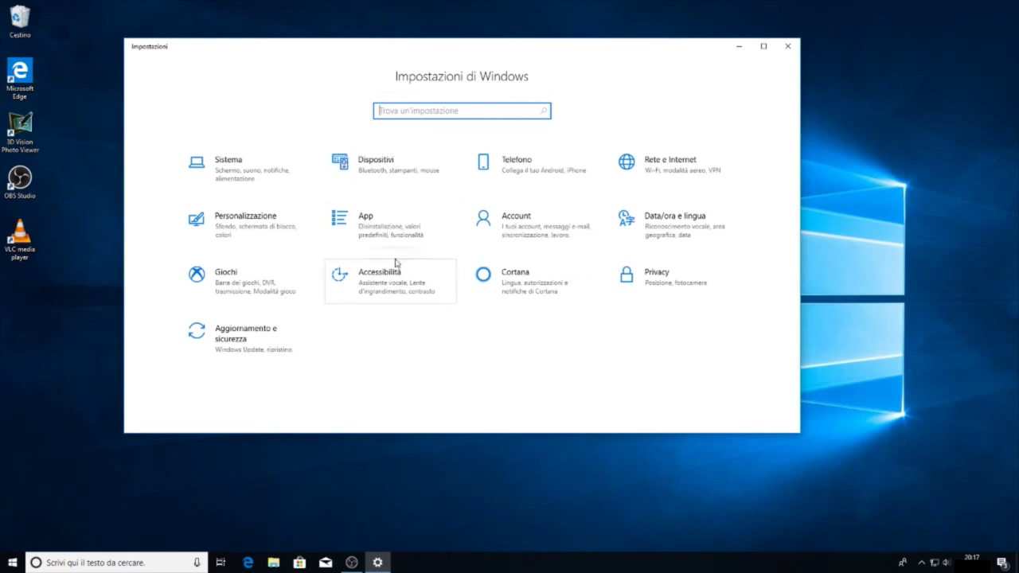
click(256, 357)
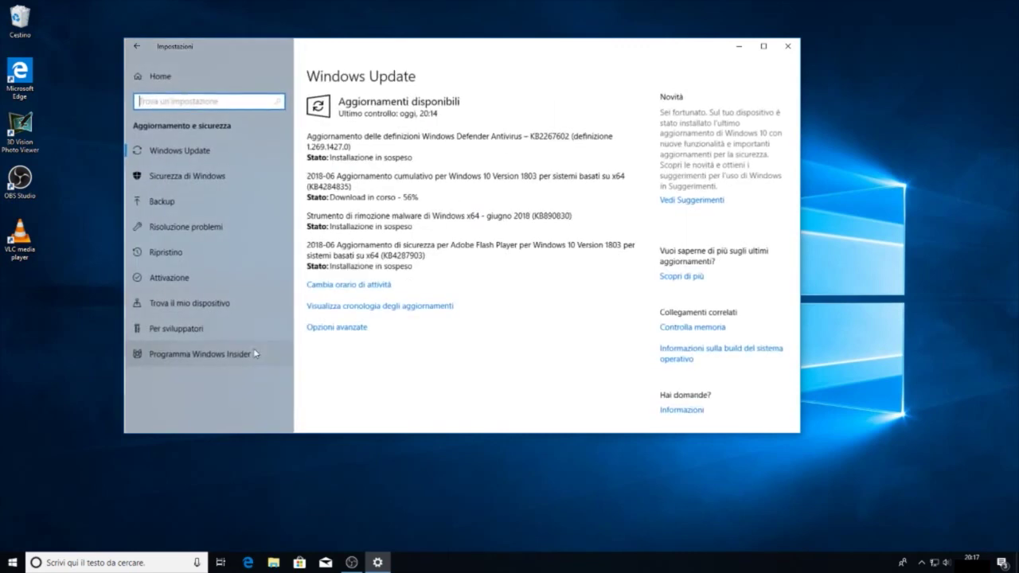